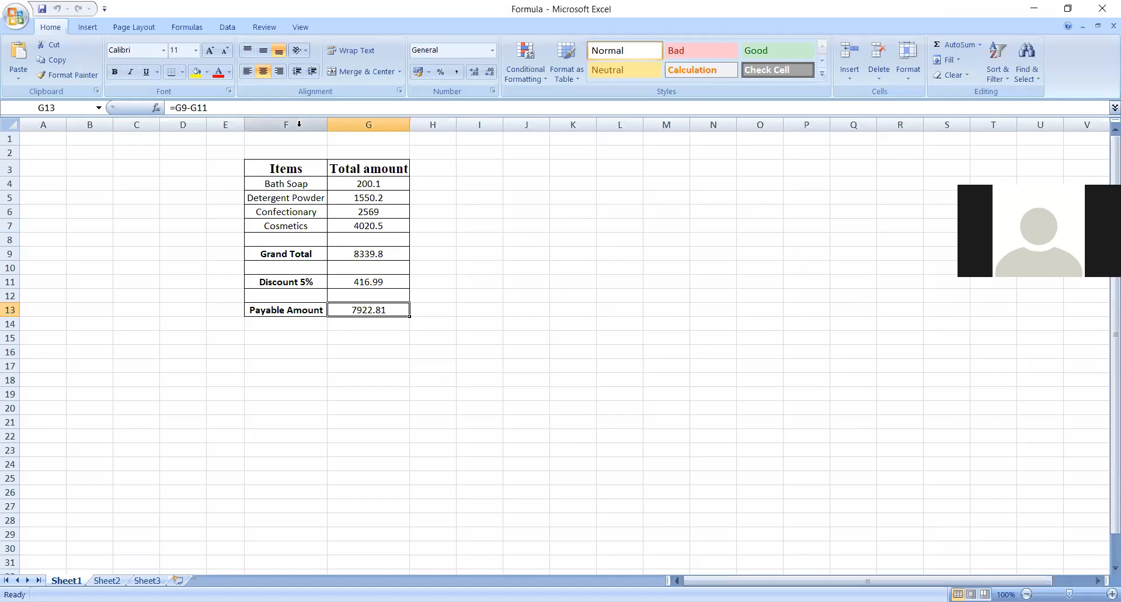
- On Sheet2, apply all borders to the range A2:B12
{"action": "left_click", "coordinate": [276, 149]}
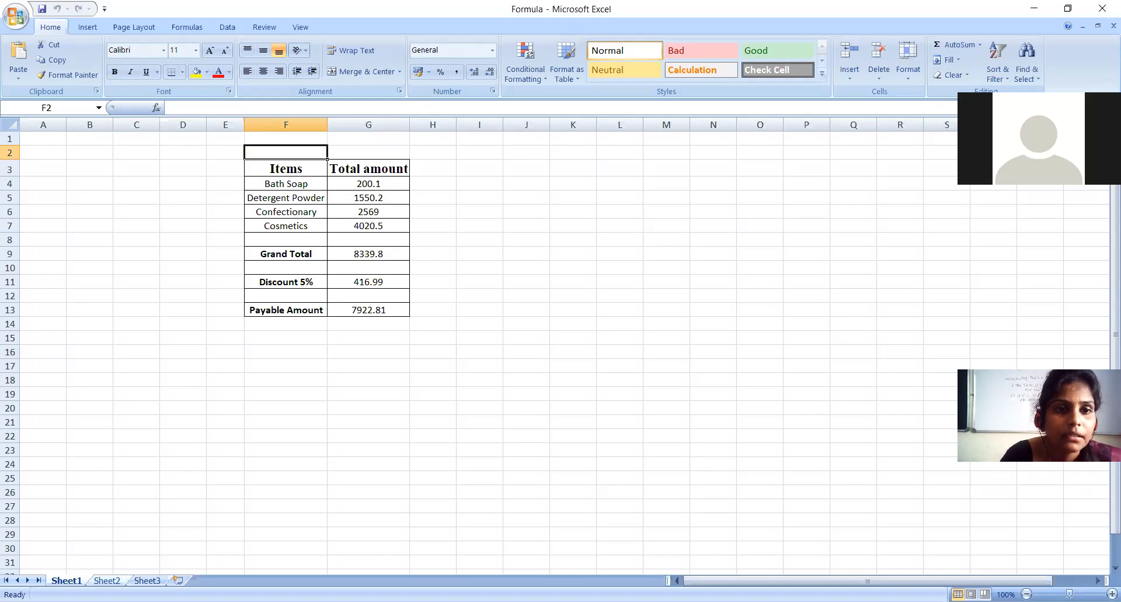
{"action": "left_click", "coordinate": [107, 580]}
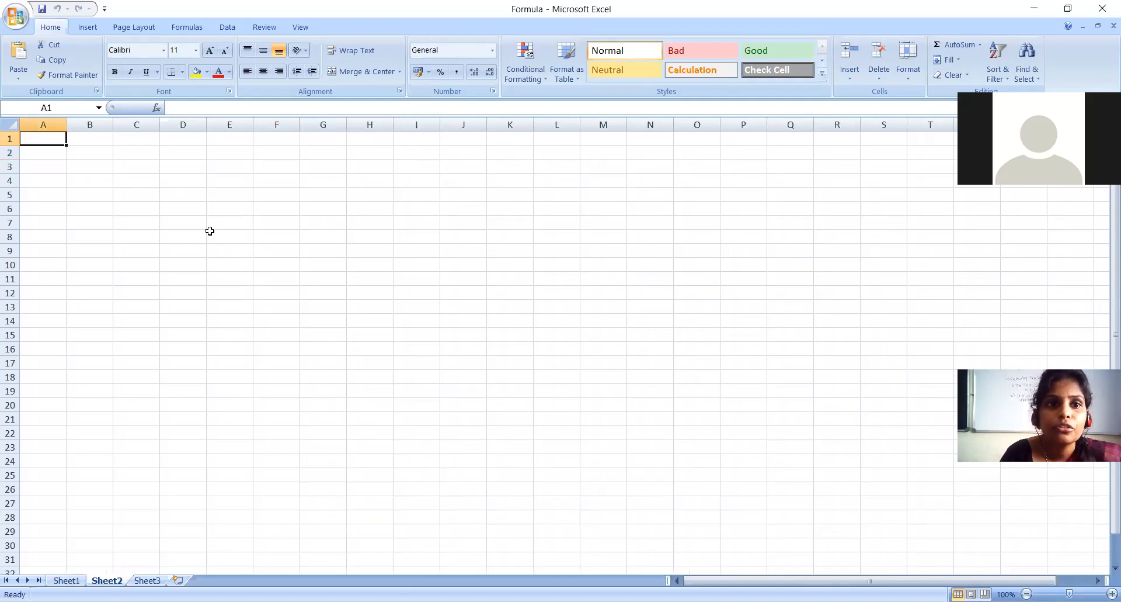
{"action": "left_click", "coordinate": [42, 154]}
{"action": "left_click_drag", "start_coordinate": [55, 160], "coordinate": [105, 288]}
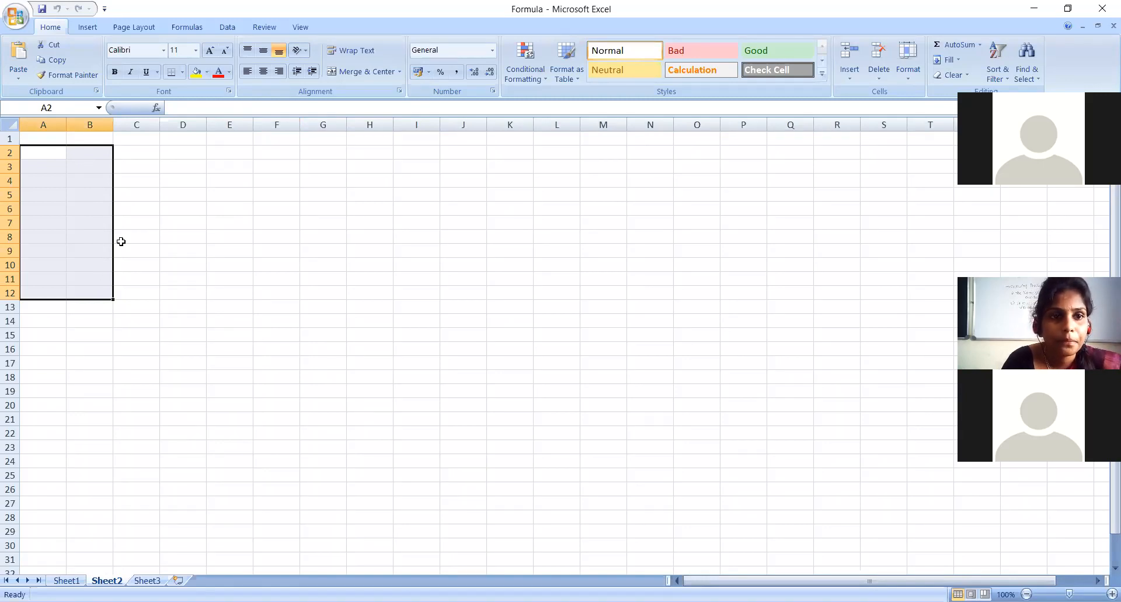
{"action": "left_click", "coordinate": [183, 72]}
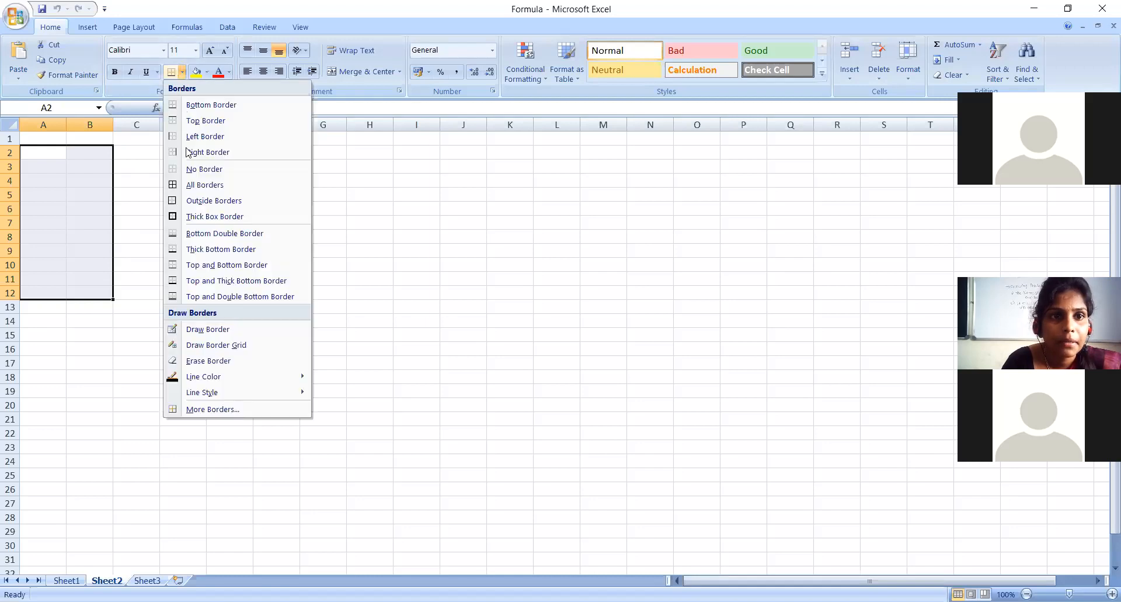
{"action": "left_click", "coordinate": [188, 186]}
- Enter the headings Item in A2 and Total Amount in B2, and widen columns A and B
{"action": "left_click", "coordinate": [46, 151]}
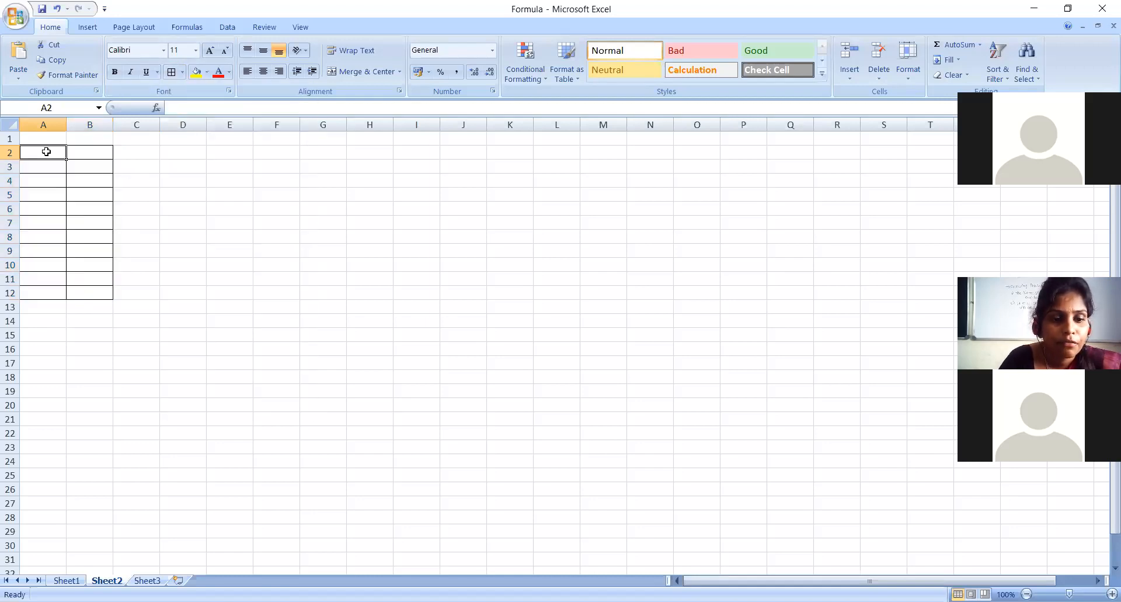
{"action": "type", "text": "Ite"}
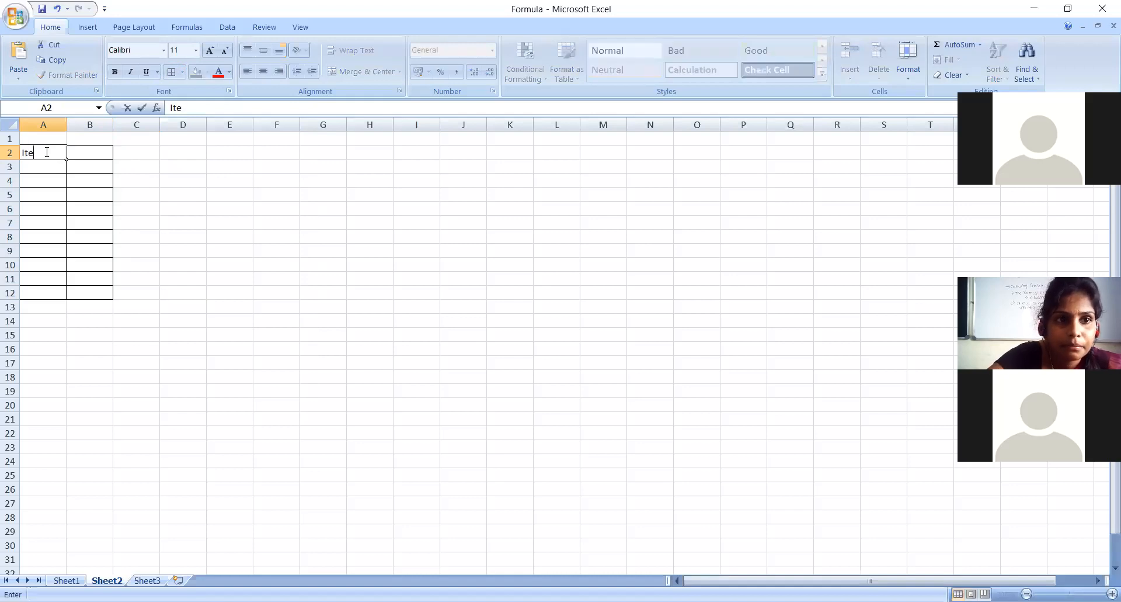
{"action": "type", "text": "m"}
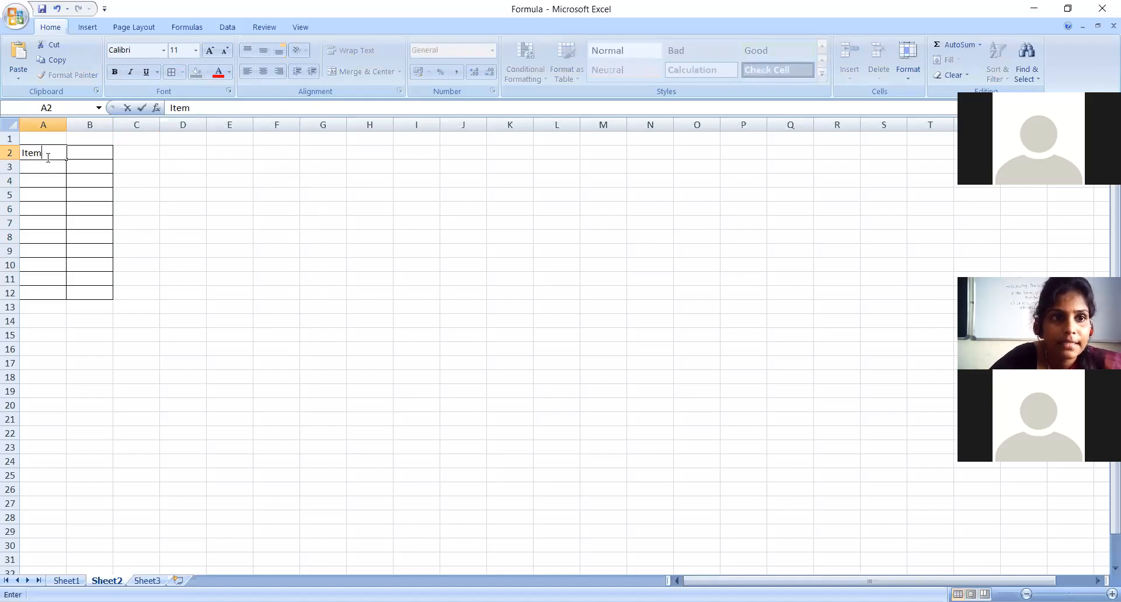
{"action": "left_click", "coordinate": [84, 154]}
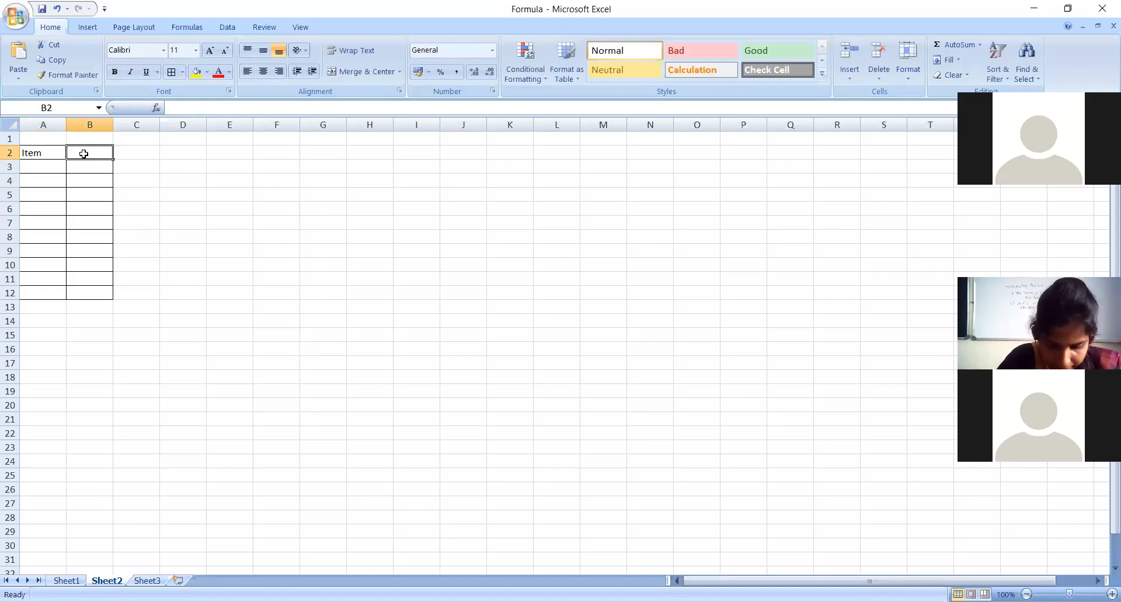
{"action": "type", "text": "Tota"}
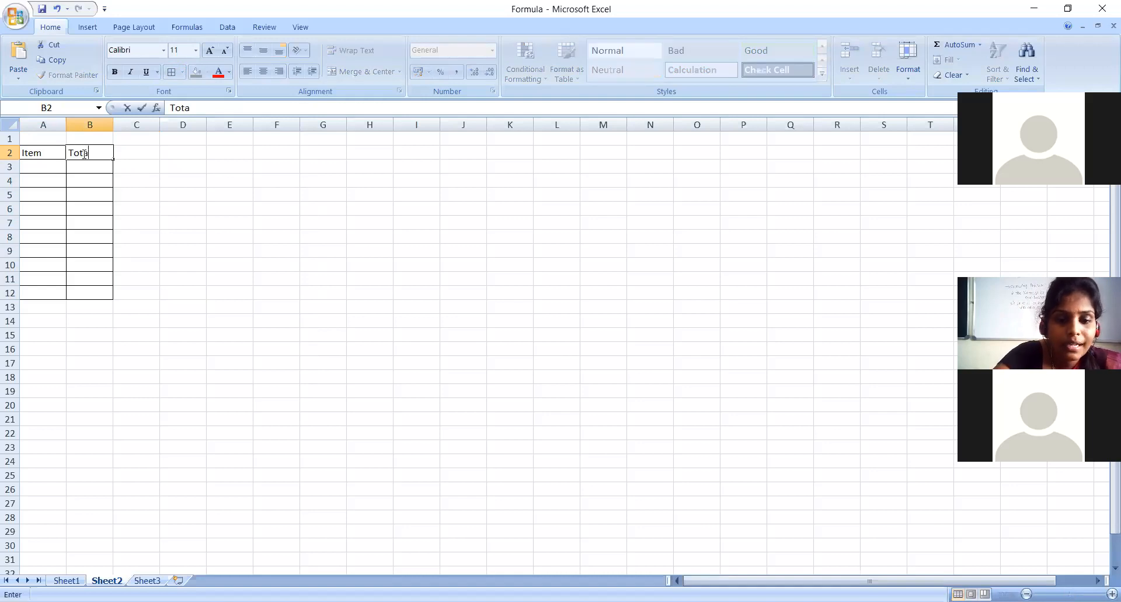
{"action": "type", "text": "l Am"}
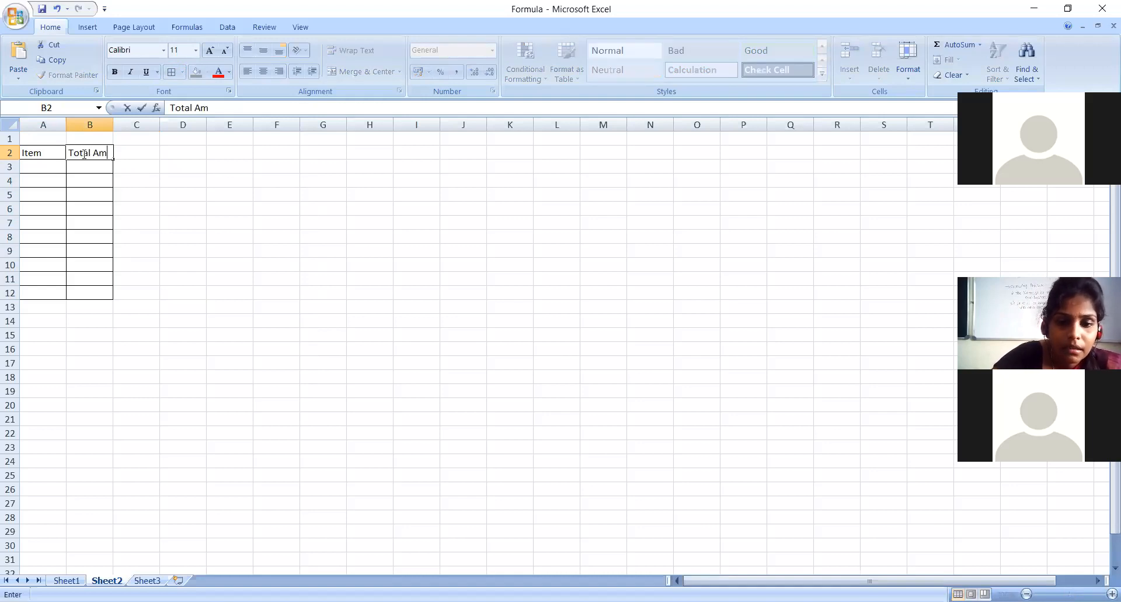
{"action": "type", "text": "ount"}
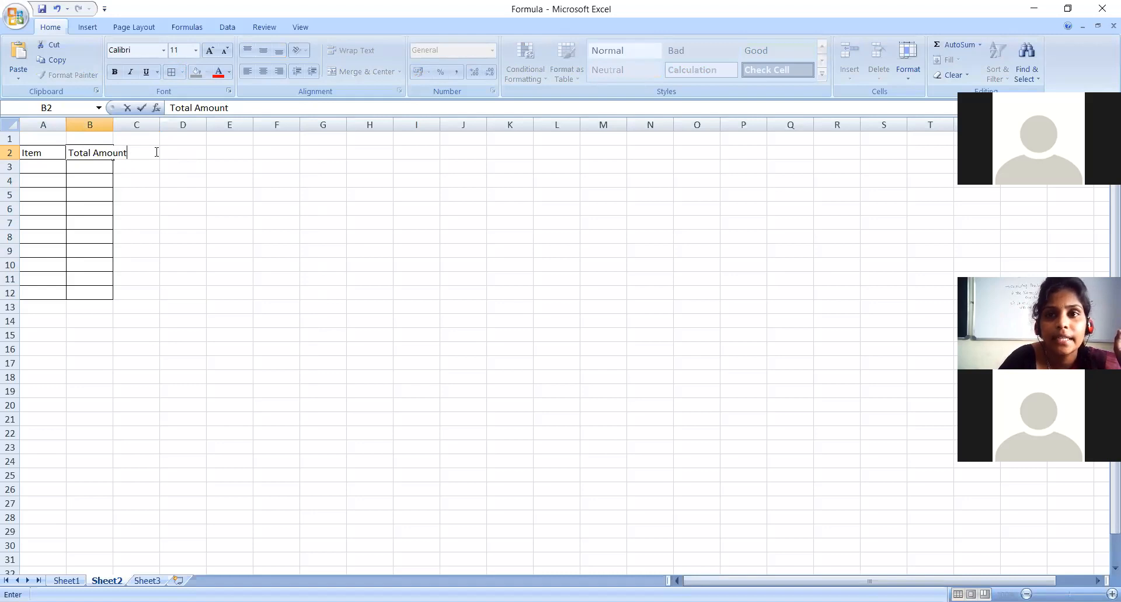
{"action": "key", "text": "F2"}
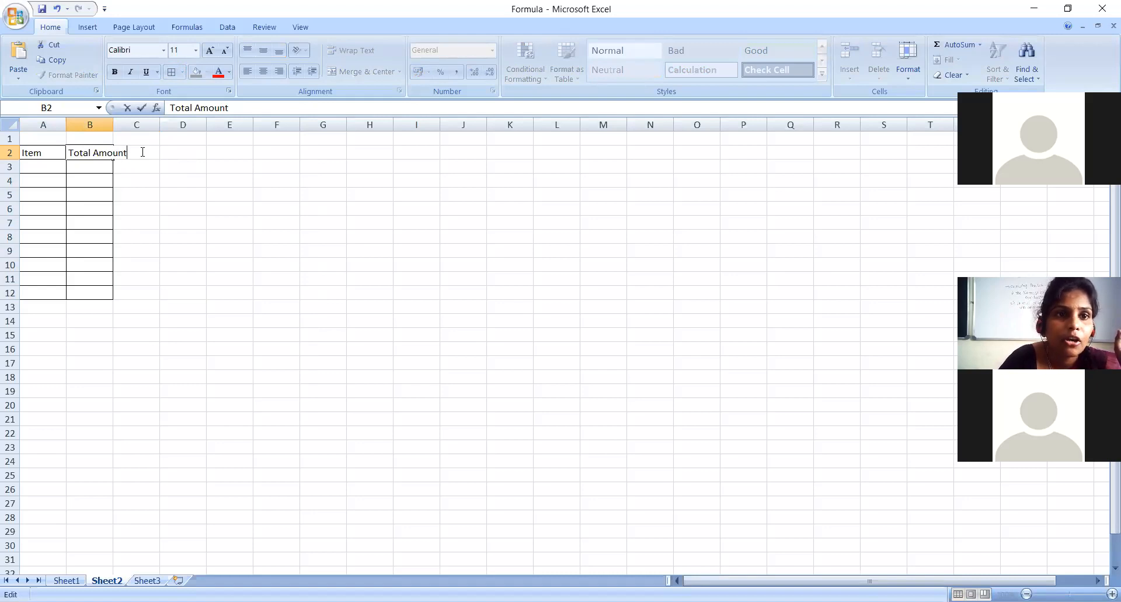
{"action": "double_click", "coordinate": [140, 154]}
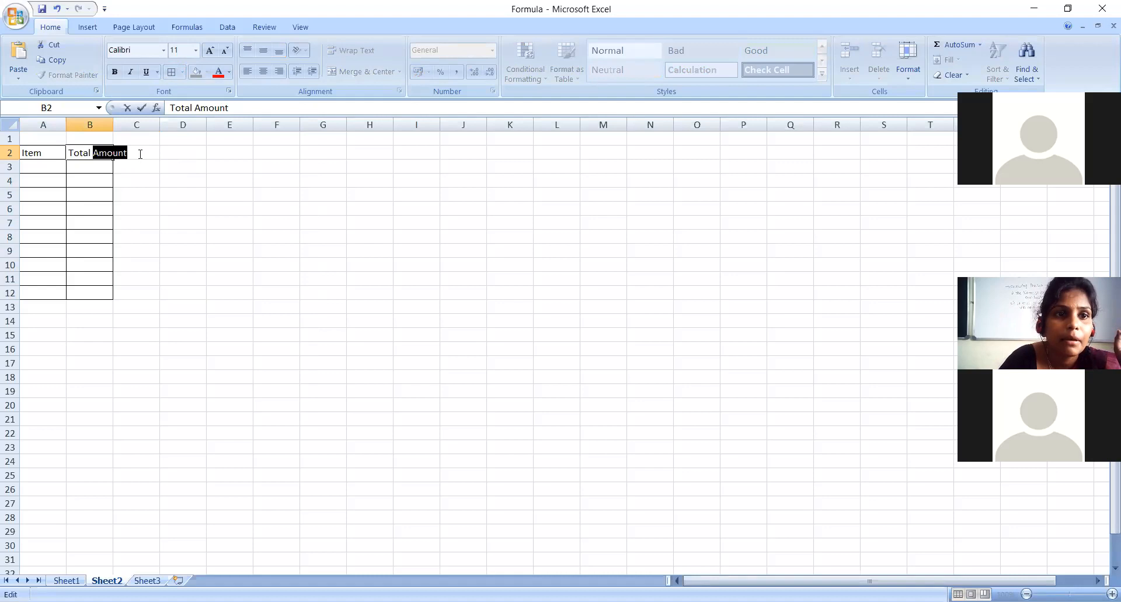
{"action": "left_click", "coordinate": [125, 196]}
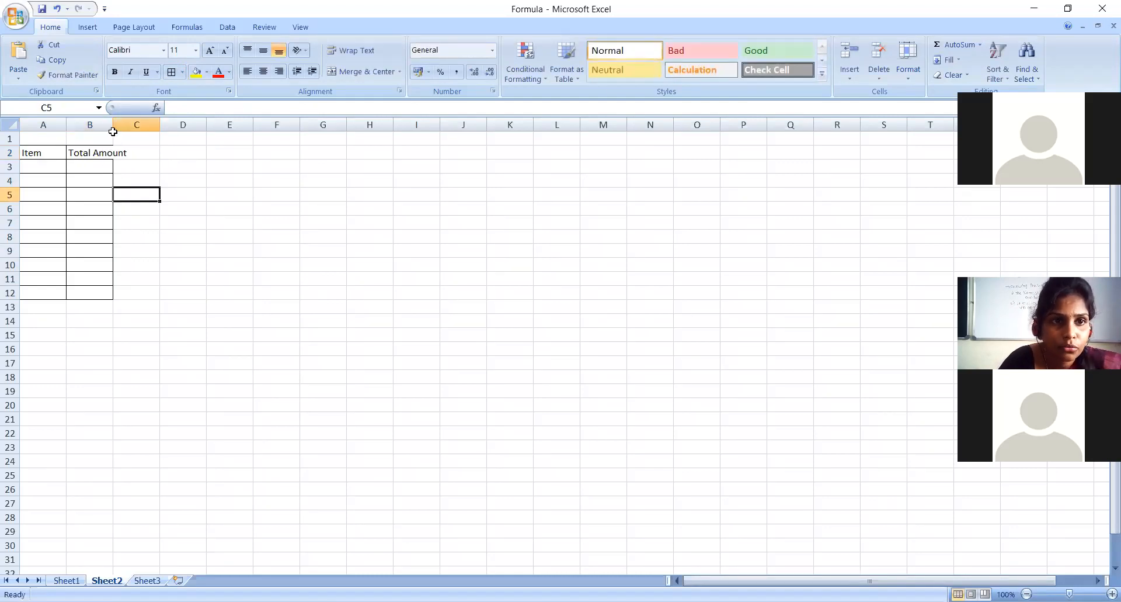
{"action": "left_click_drag", "start_coordinate": [113, 125], "coordinate": [185, 126]}
{"action": "left_click_drag", "start_coordinate": [82, 124], "coordinate": [87, 123]}
- Format the headings in A2:B2 as centered, bold text with font size 16
{"action": "left_click_drag", "start_coordinate": [47, 155], "coordinate": [127, 156]}
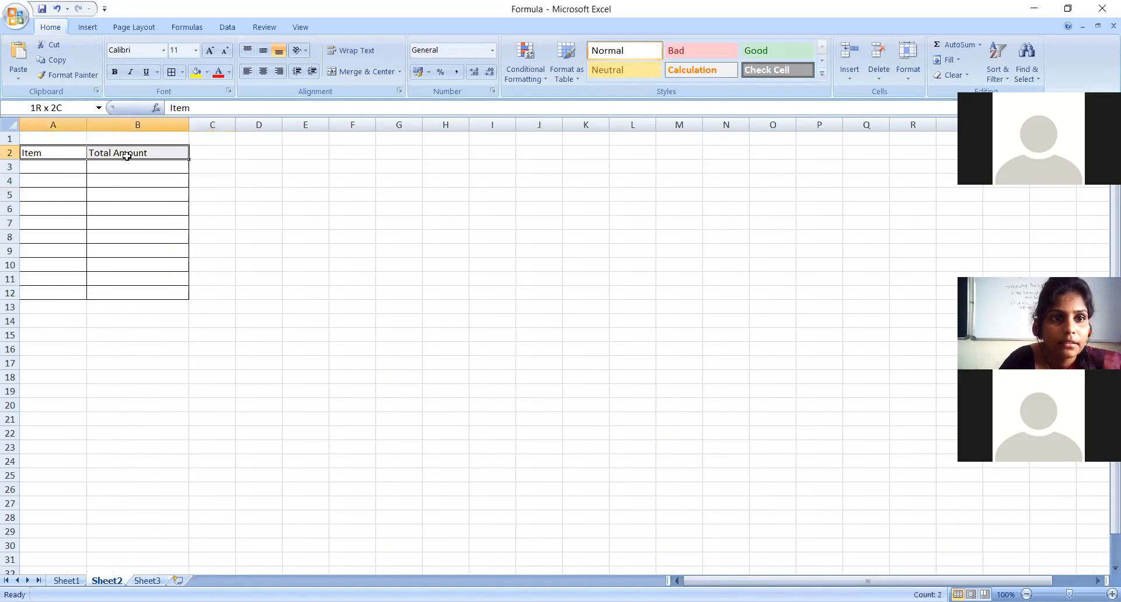
{"action": "left_click", "coordinate": [264, 71]}
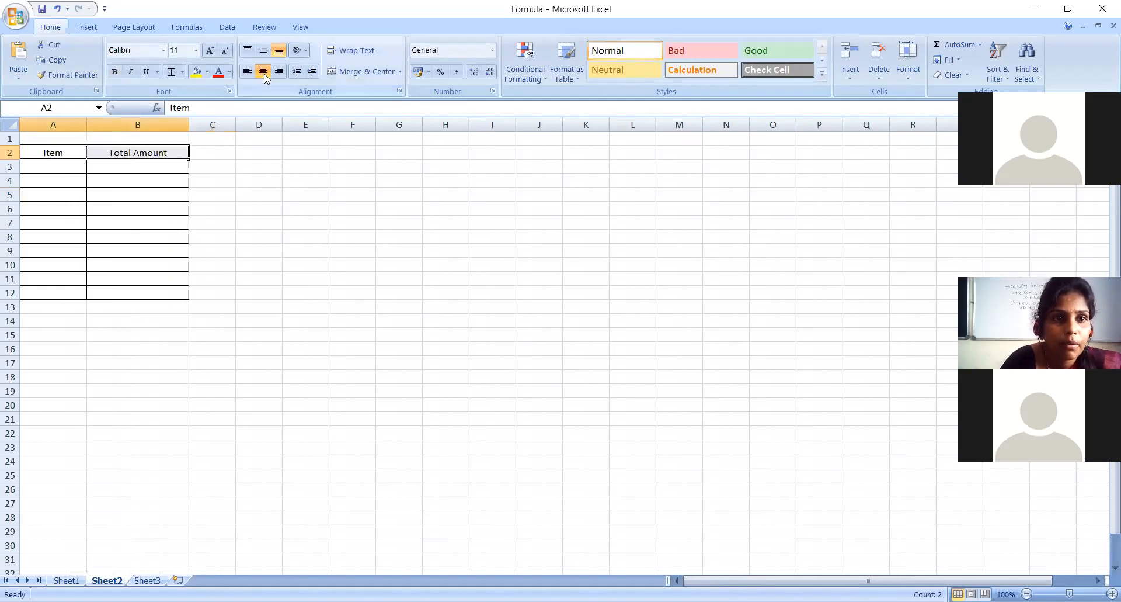
{"action": "left_click", "coordinate": [115, 72]}
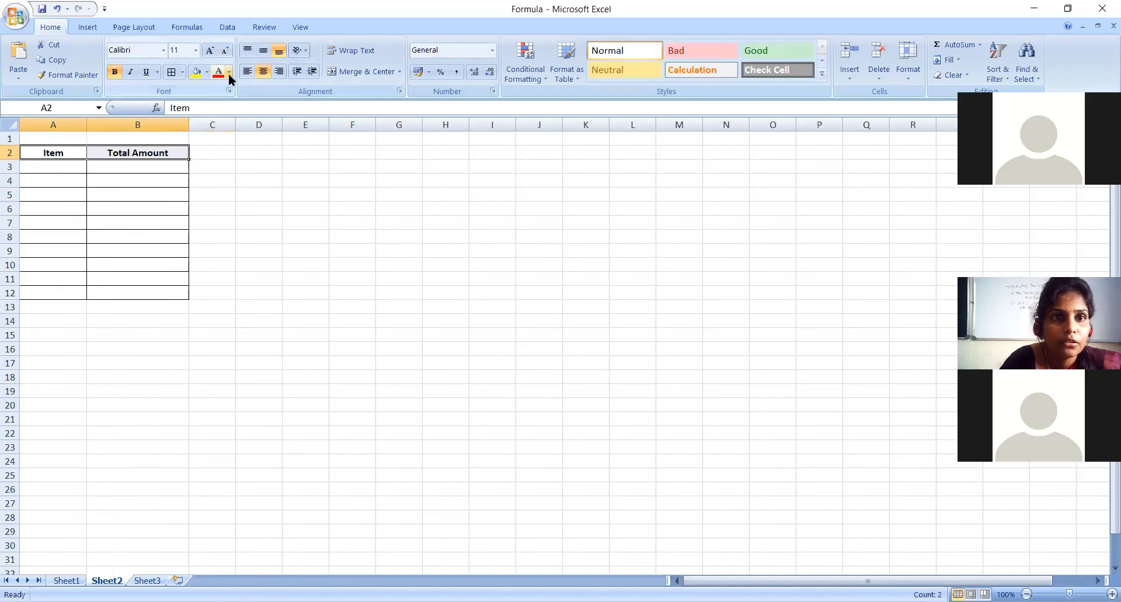
{"action": "left_click", "coordinate": [196, 52]}
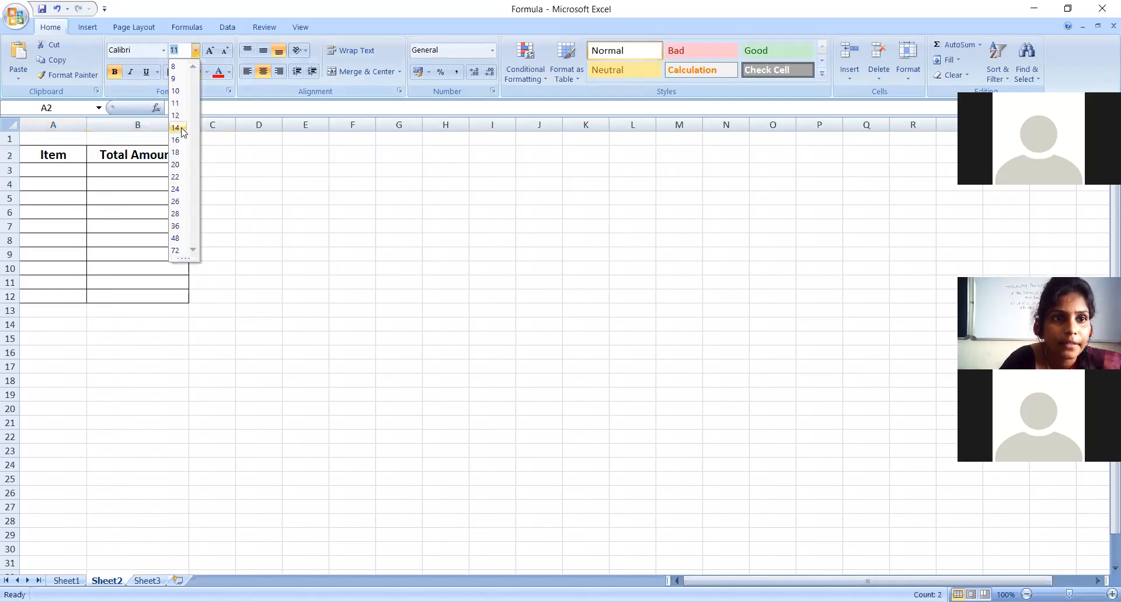
{"action": "left_click", "coordinate": [176, 140]}
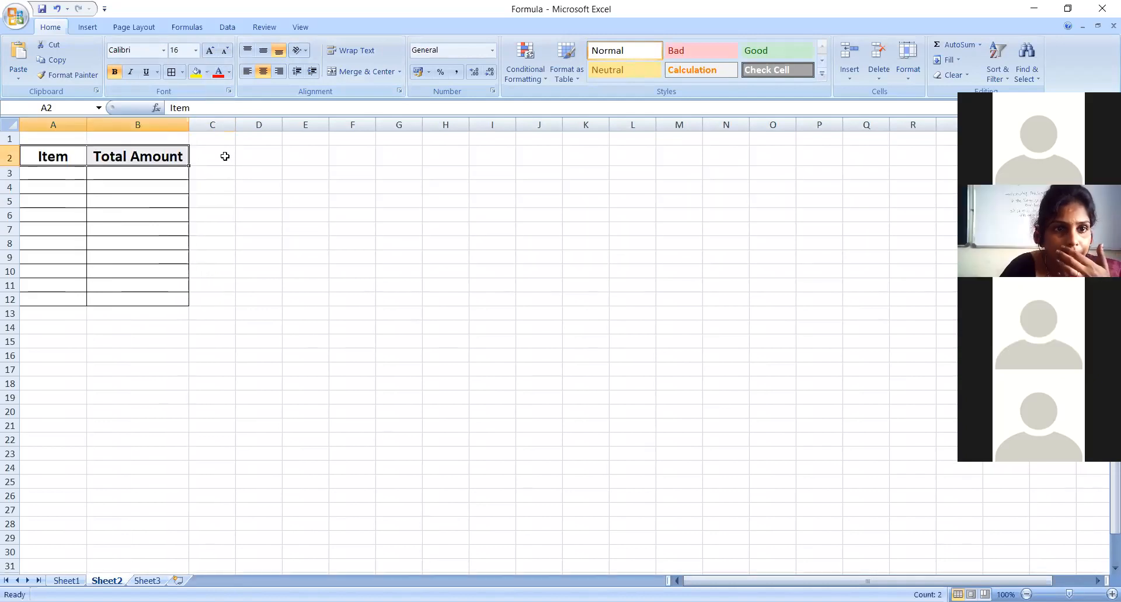
{"action": "left_click", "coordinate": [225, 156]}
- Enter Bath Soap in A3 and Detergent Powder in A4, and widen column A to fit the longer name
{"action": "left_click", "coordinate": [73, 170]}
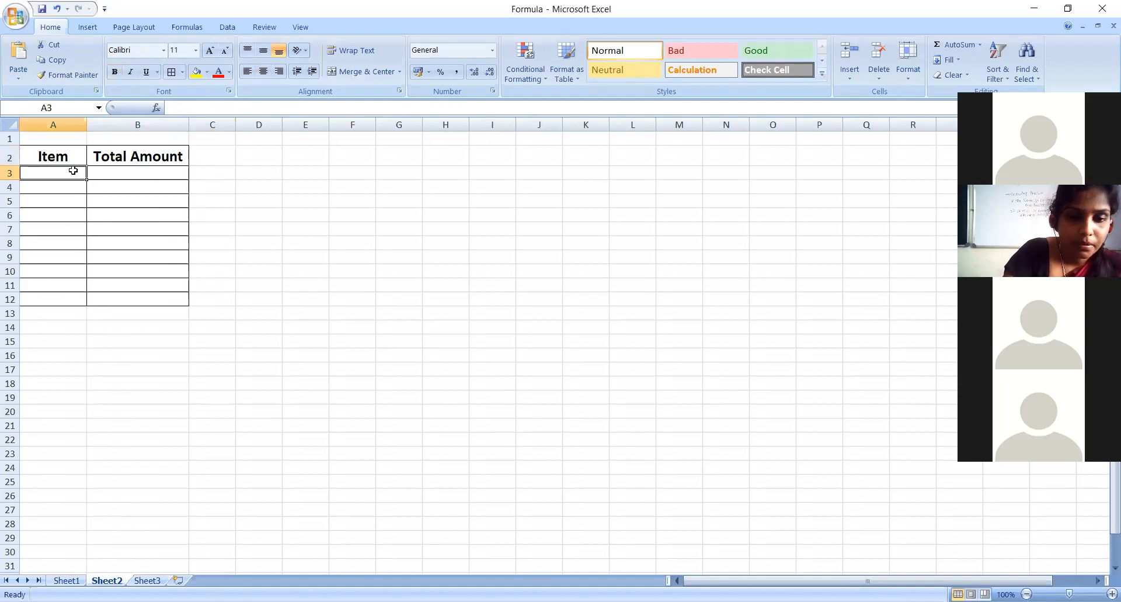
{"action": "type", "text": "Bath Soap"}
{"action": "key", "text": "Return"}
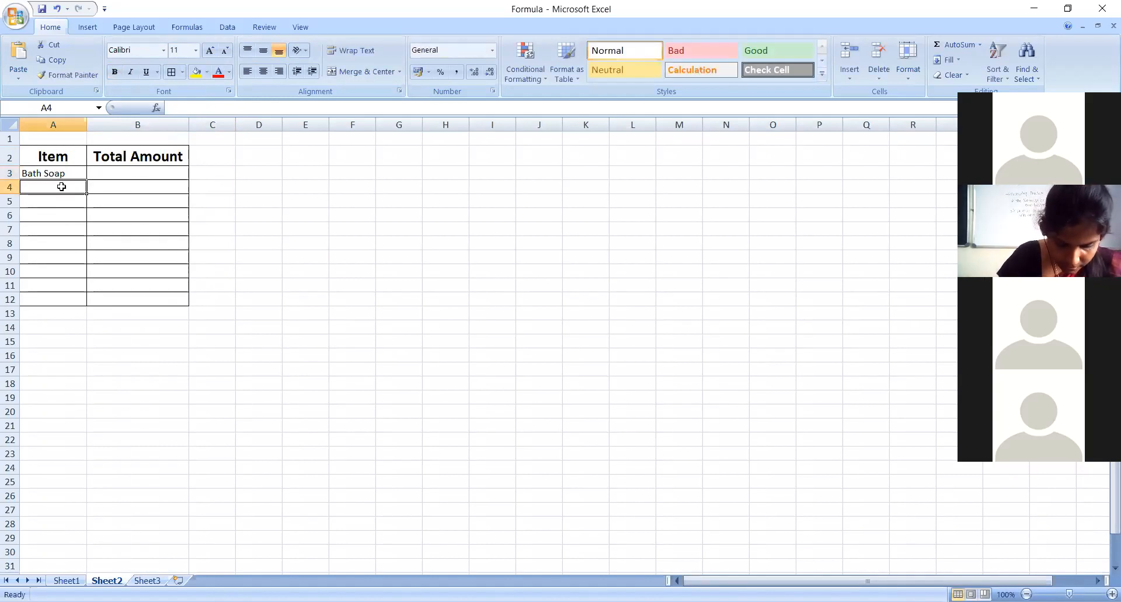
{"action": "type", "text": "Deter"}
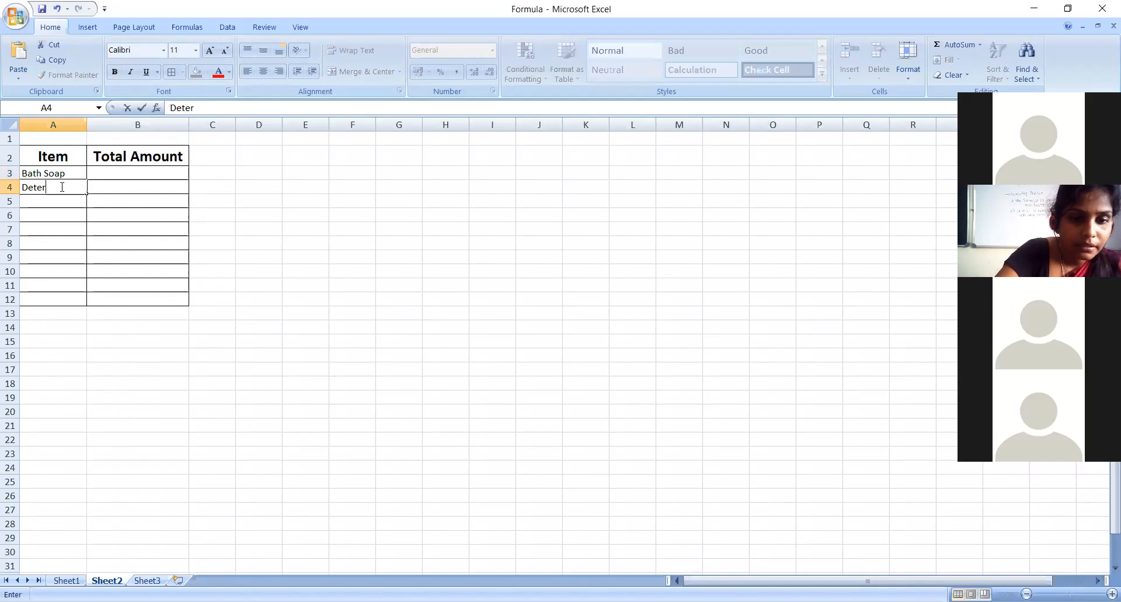
{"action": "type", "text": "gent"}
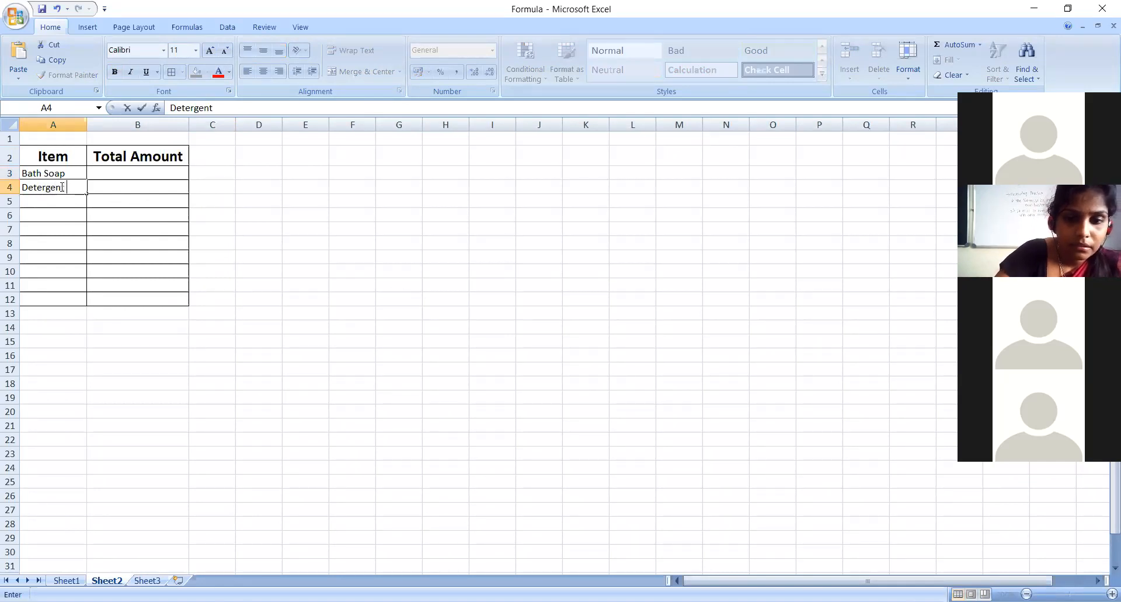
{"action": "type", "text": " Pow"}
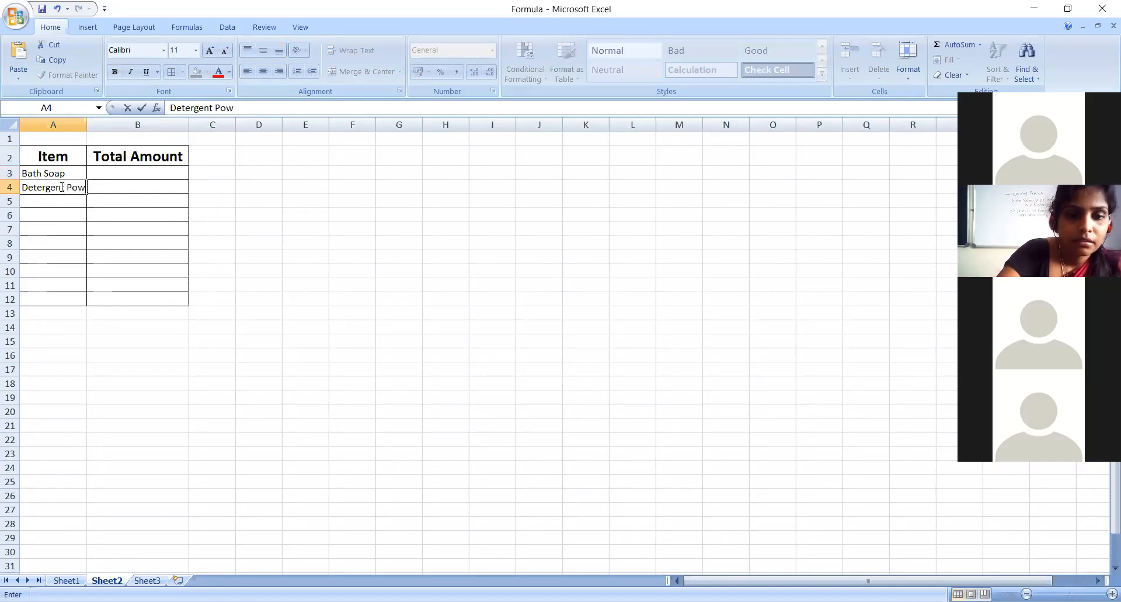
{"action": "type", "text": "der"}
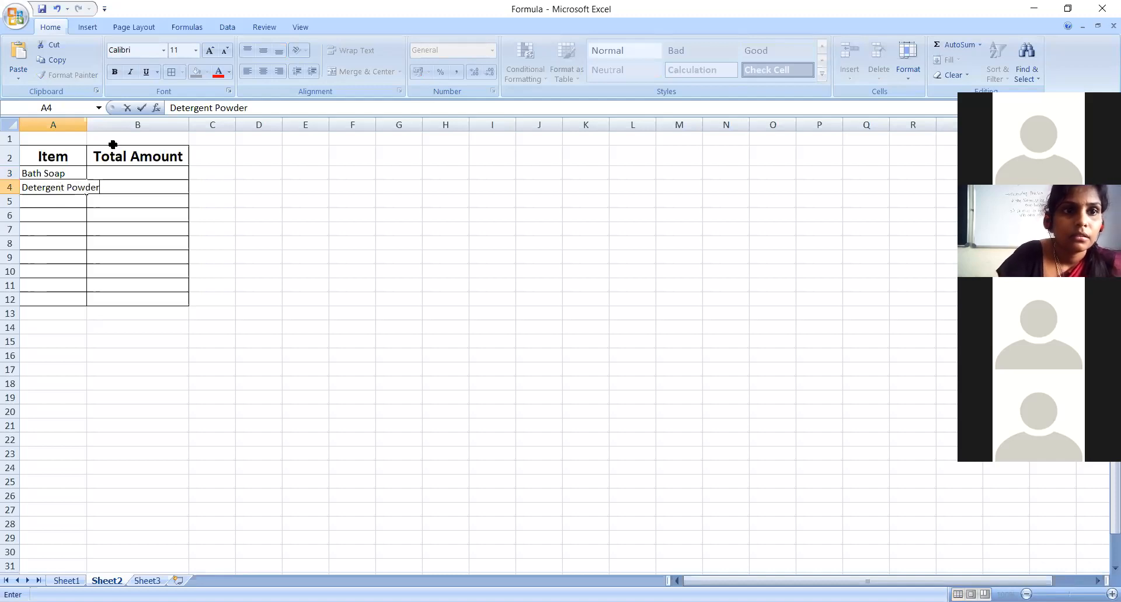
{"action": "left_click", "coordinate": [102, 158]}
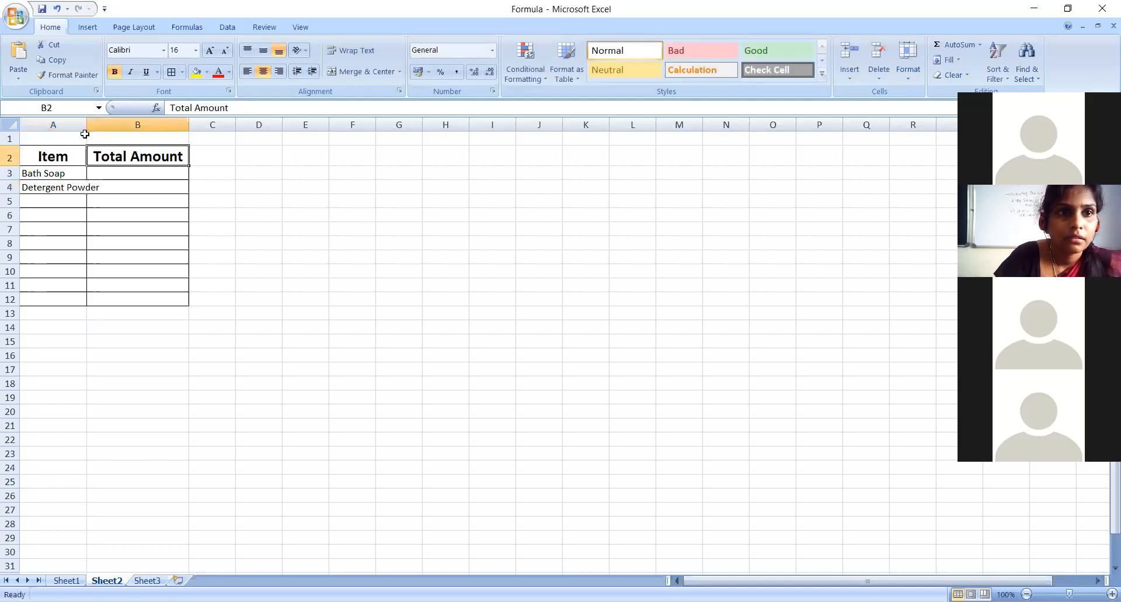
{"action": "left_click_drag", "start_coordinate": [84, 121], "coordinate": [102, 122]}
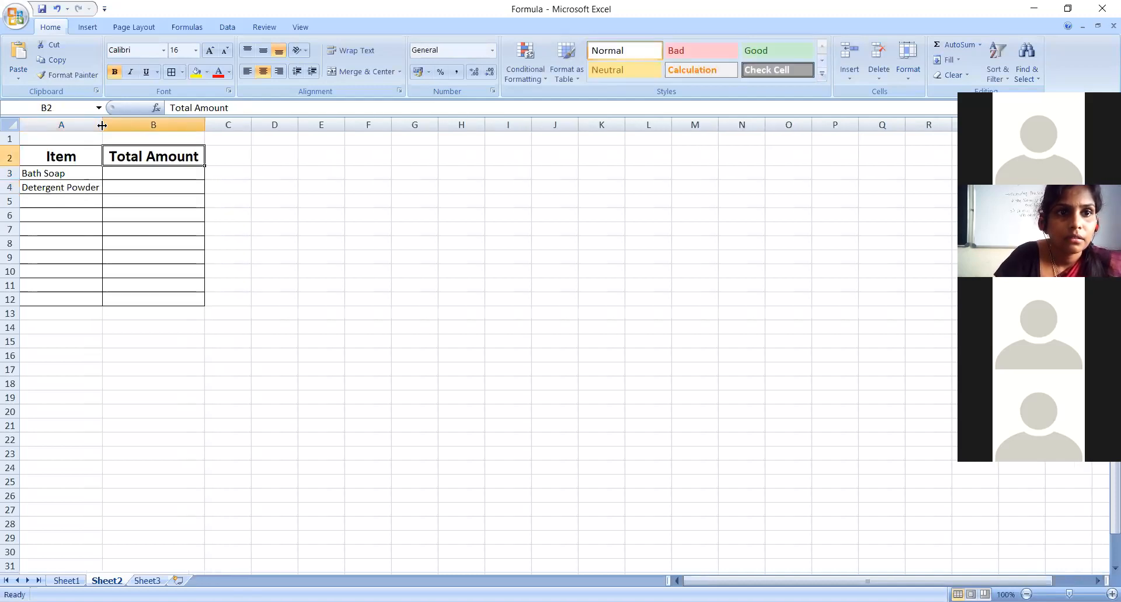
- Enter Confectionary in A5 and Cosmetics in A6 to complete the item list
{"action": "left_click", "coordinate": [54, 205]}
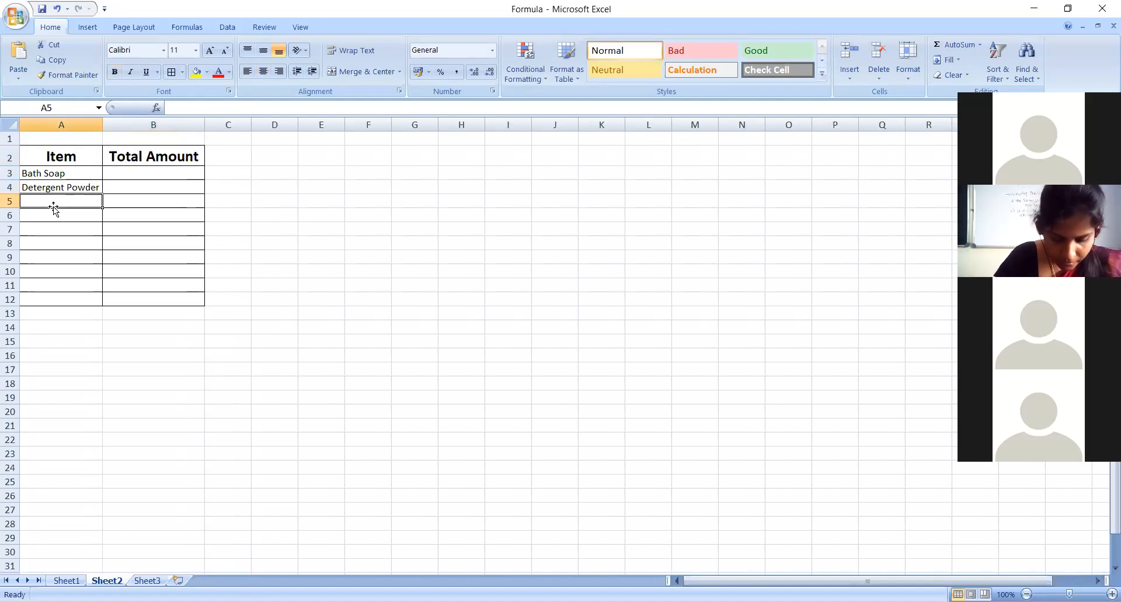
{"action": "type", "text": "Con"}
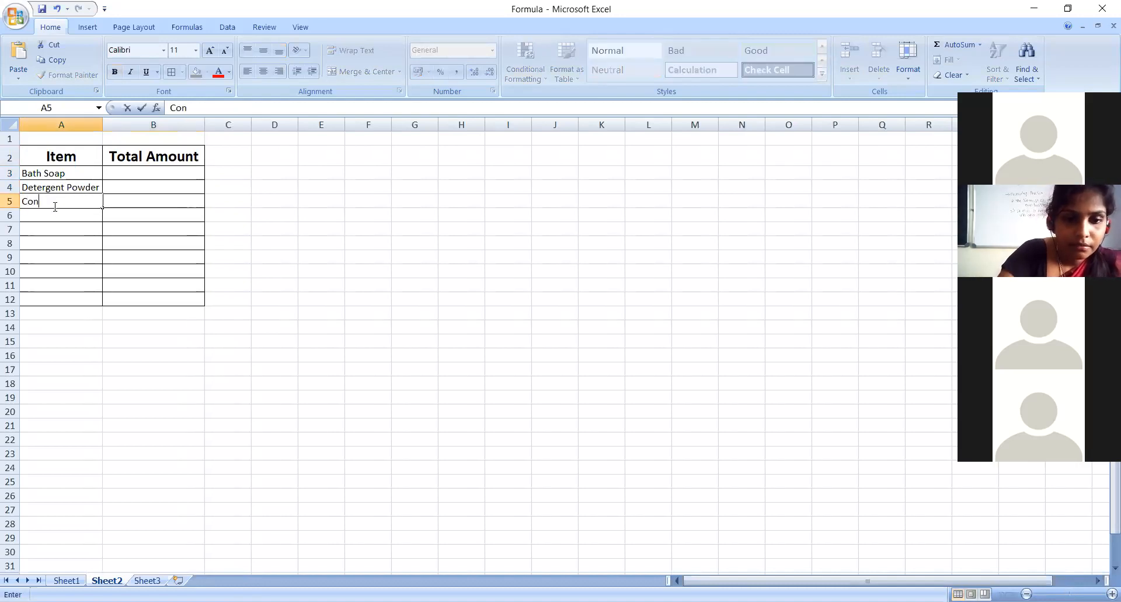
{"action": "type", "text": "fectionary"}
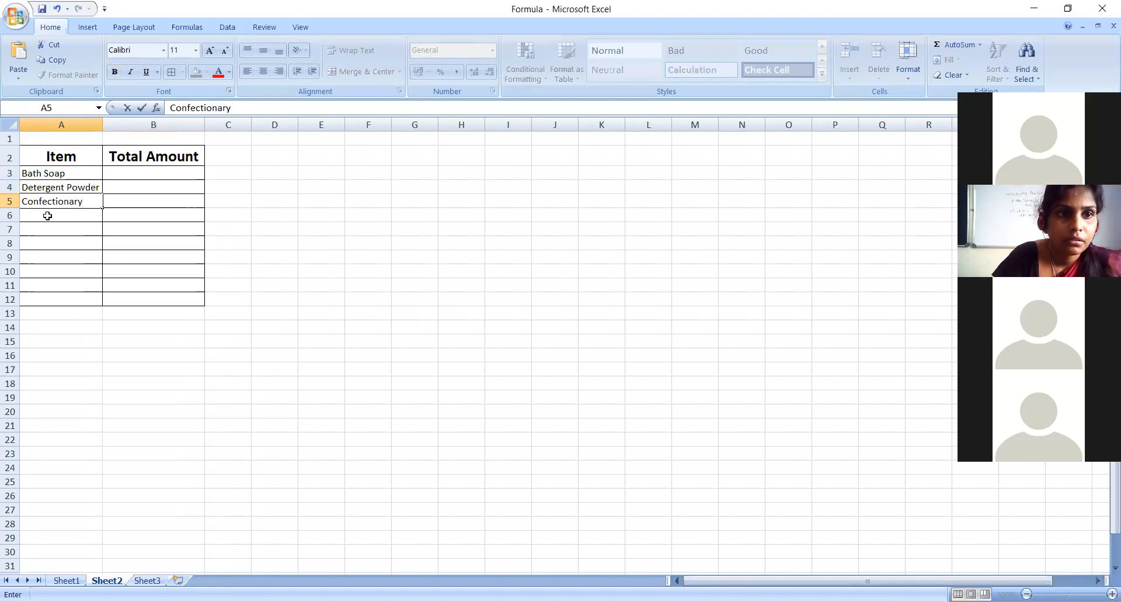
{"action": "left_click", "coordinate": [48, 215]}
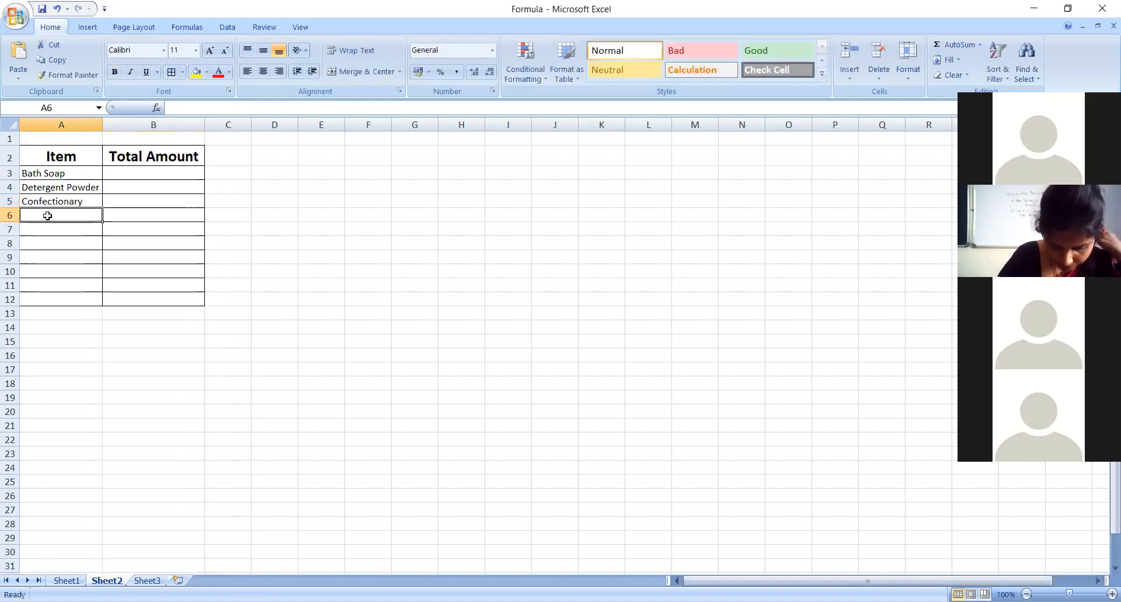
{"action": "type", "text": "Cosm"}
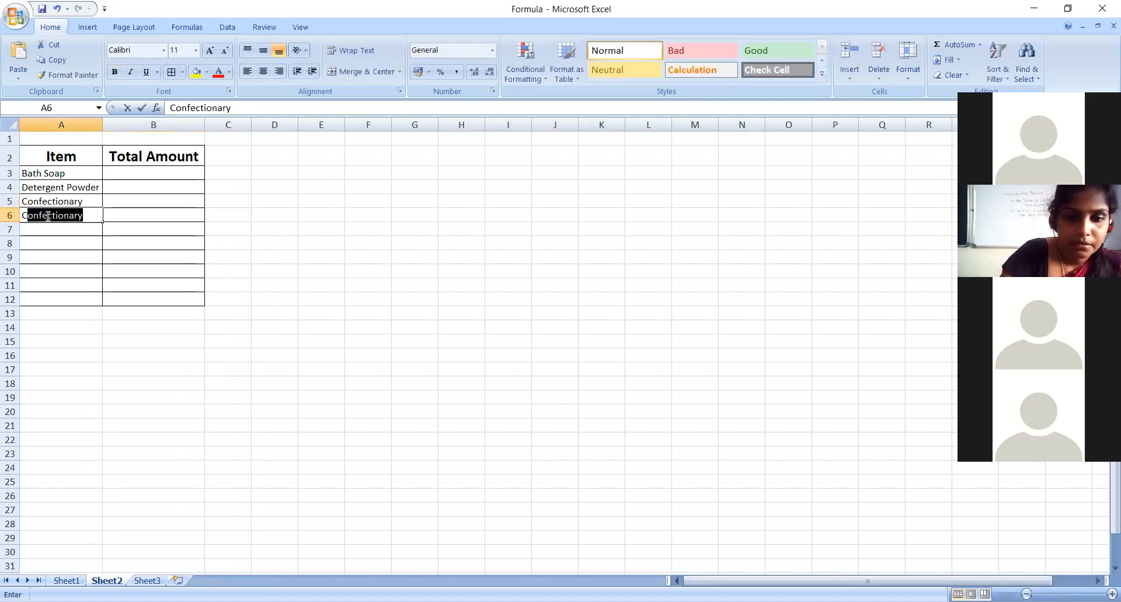
{"action": "type", "text": "etics"}
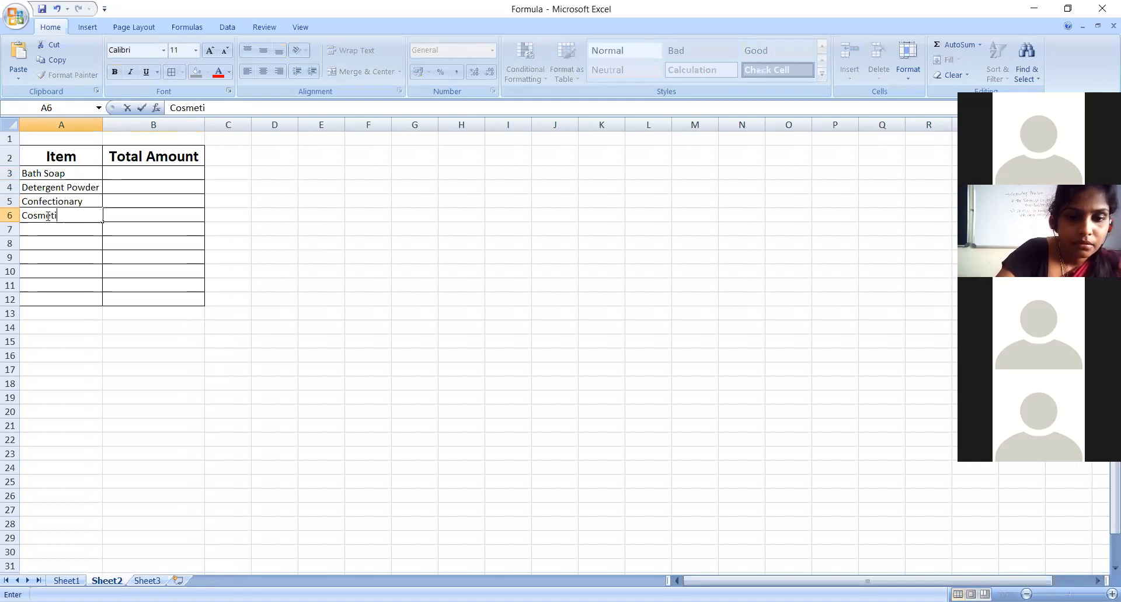
- Enter the total amounts 2000.10 for Bath Soap in B3 and 1550.20 for Detergent Powder in B4
{"action": "left_click", "coordinate": [130, 174]}
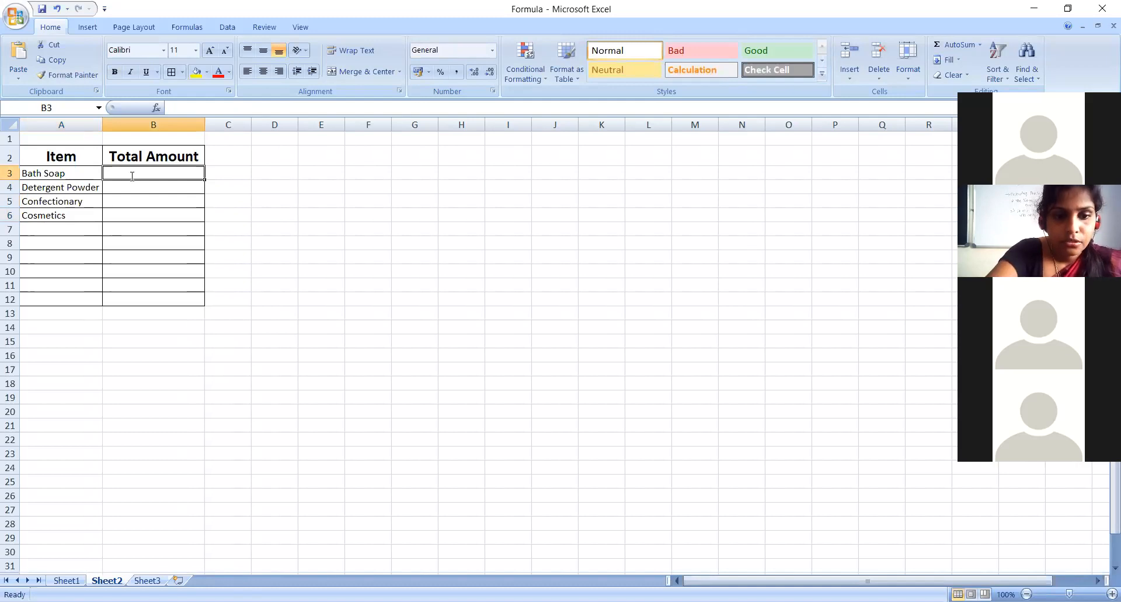
{"action": "type", "text": "200"}
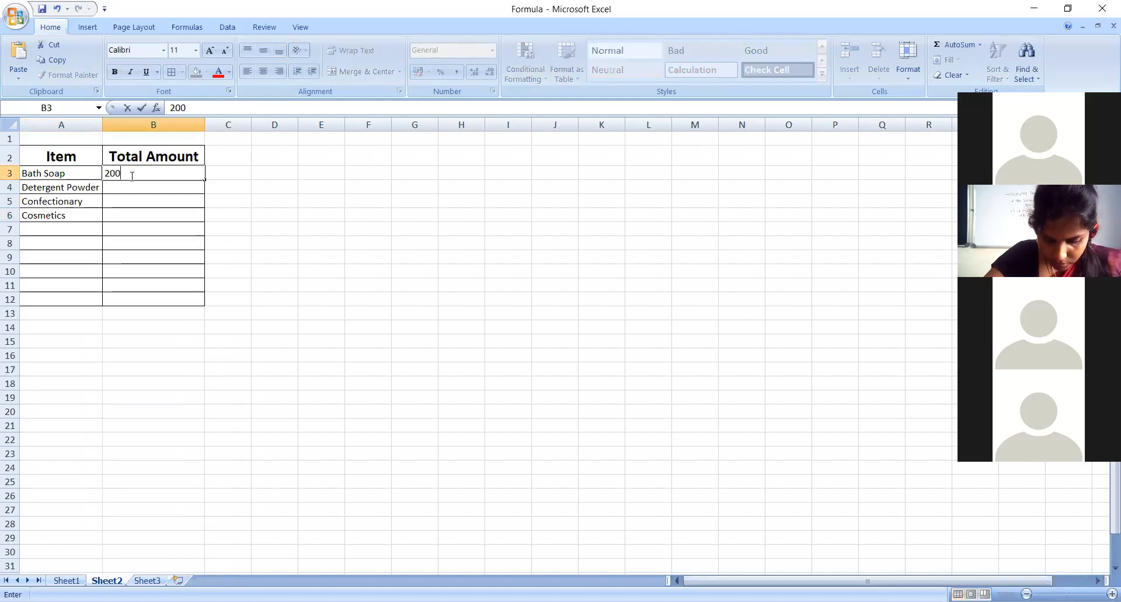
{"action": "type", "text": "0.10"}
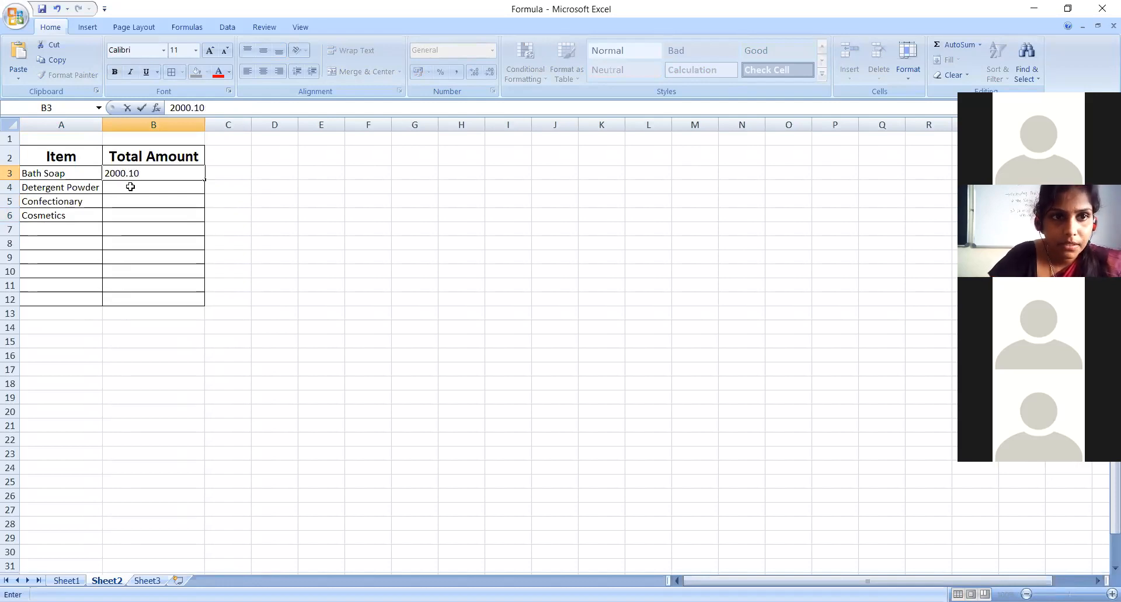
{"action": "left_click", "coordinate": [130, 186]}
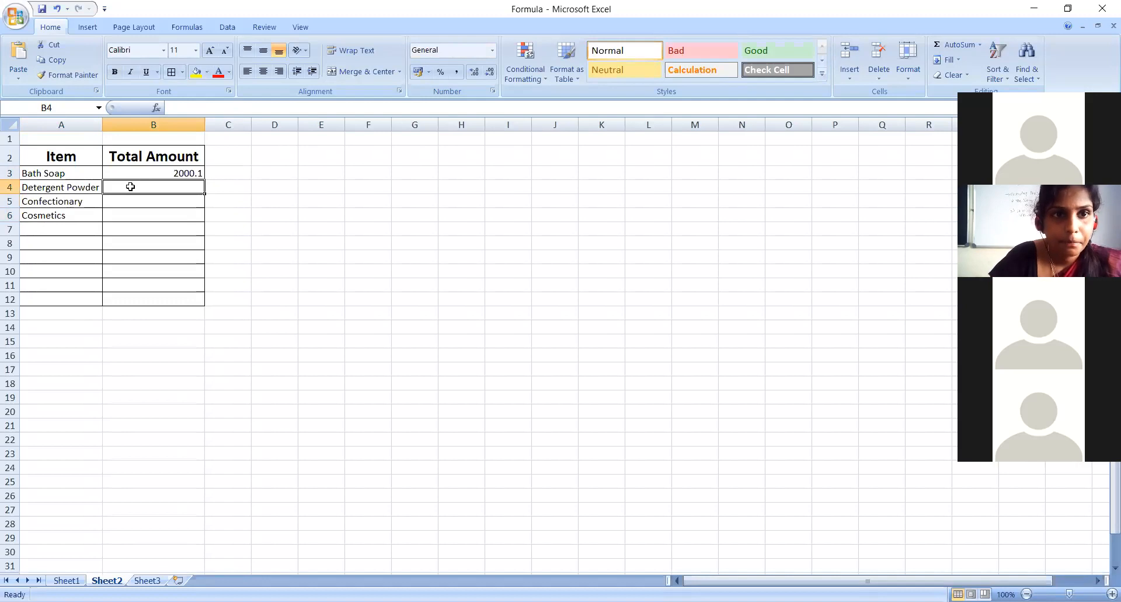
{"action": "type", "text": "15"}
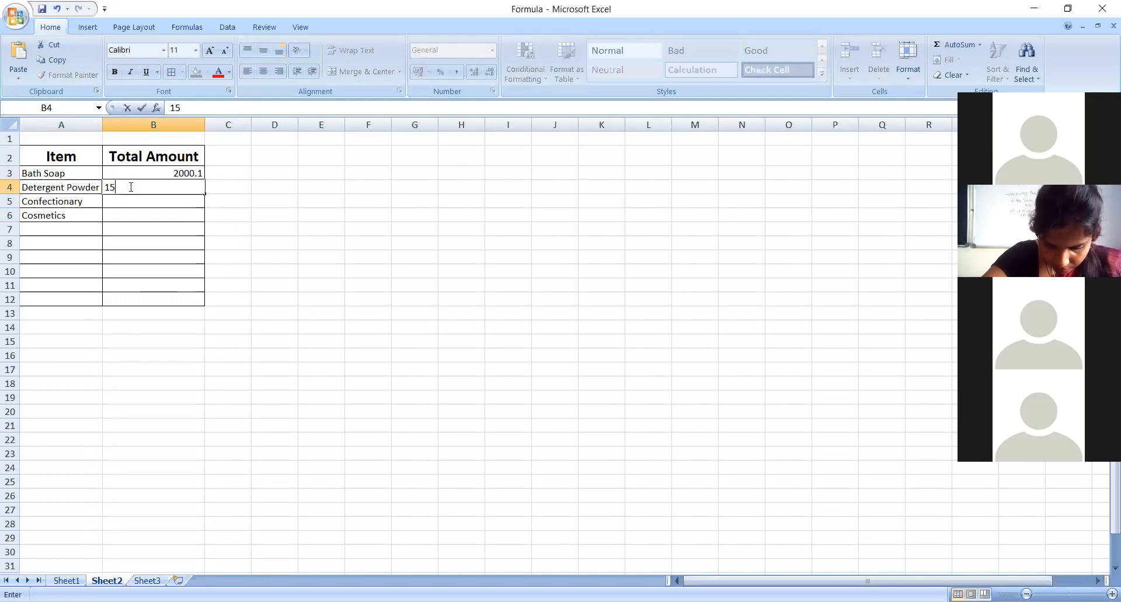
{"action": "type", "text": "50.20"}
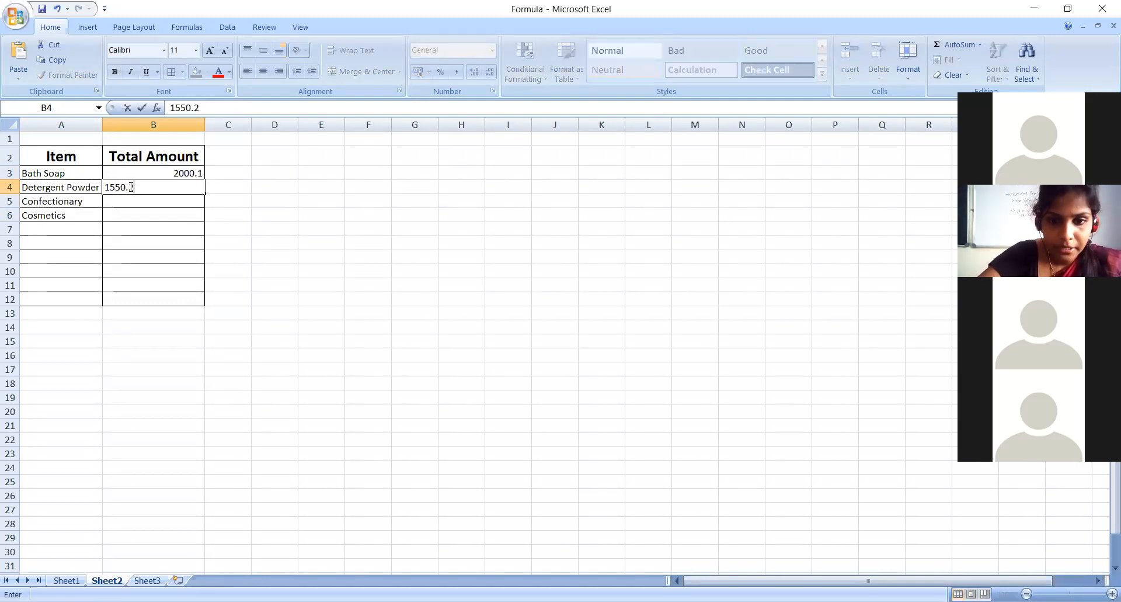
- Enter the total amounts 2569.00 for Confectionary in B5 and 4020.50 for Cosmetics in B6
{"action": "left_click", "coordinate": [124, 207]}
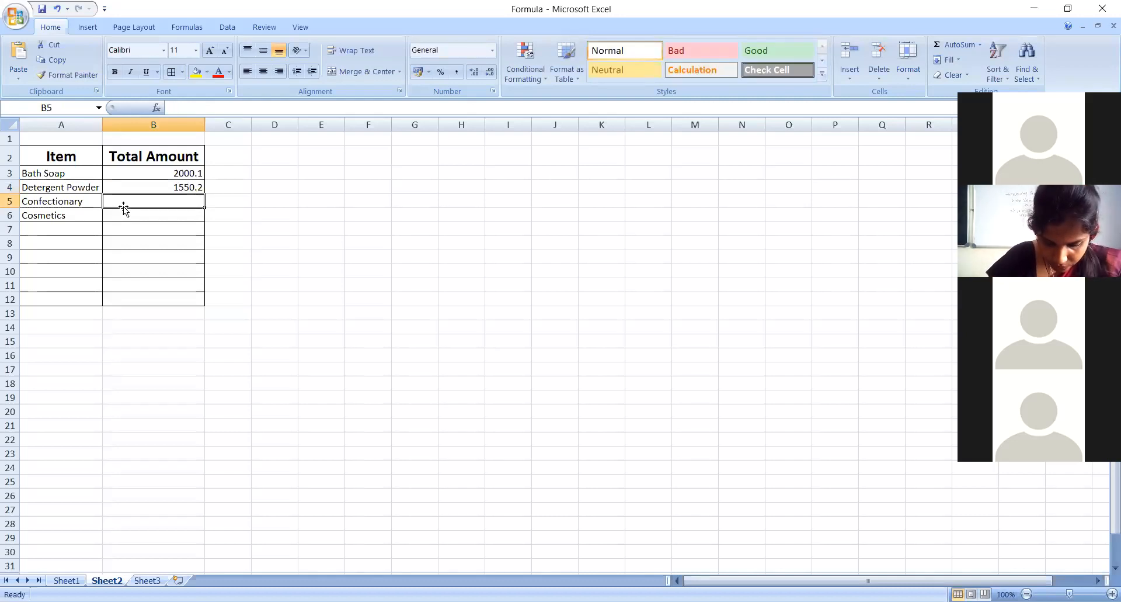
{"action": "type", "text": "2569.00"}
{"action": "key", "text": "Return"}
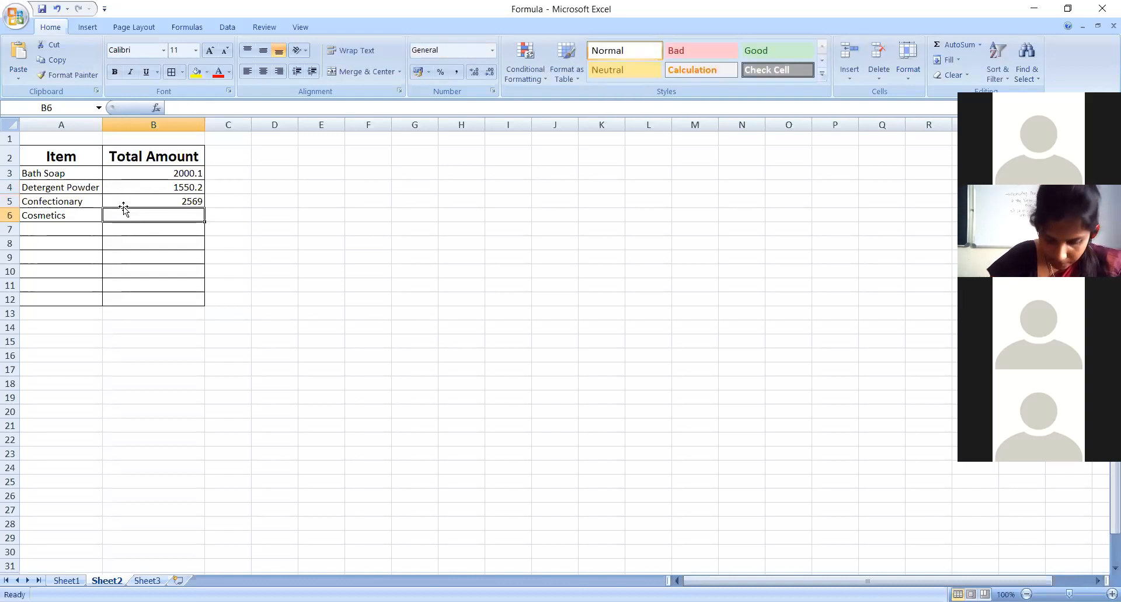
{"action": "type", "text": "3"}
{"action": "key", "text": "BackSpace"}
{"action": "type", "text": "020"}
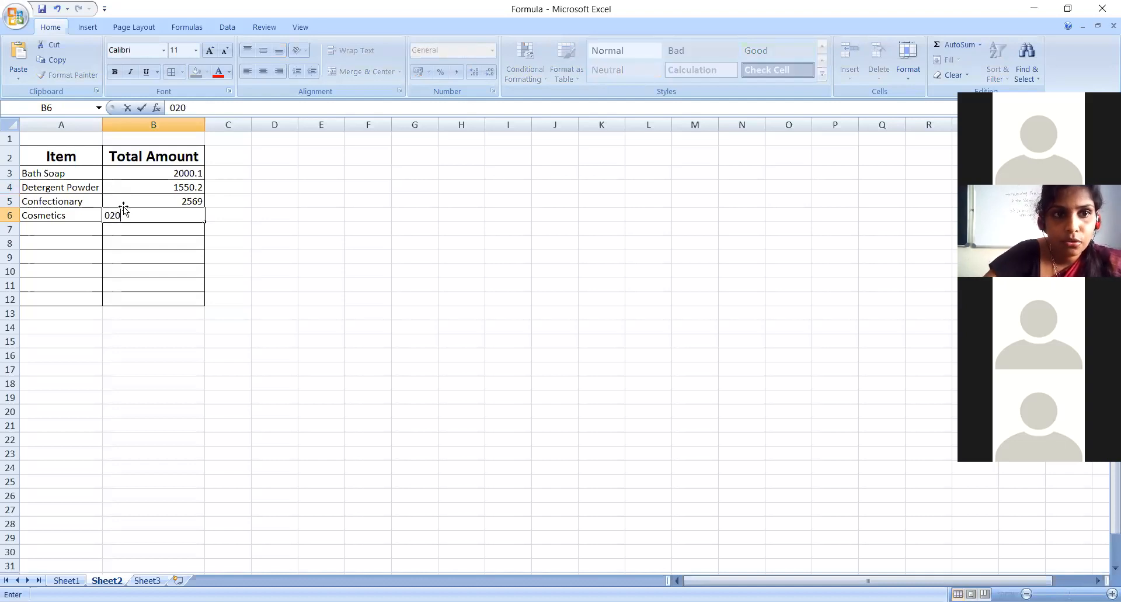
{"action": "key", "text": "BackSpace"}
{"action": "key", "text": "BackSpace"}
{"action": "key", "text": "BackSpace"}
{"action": "type", "text": "4020."}
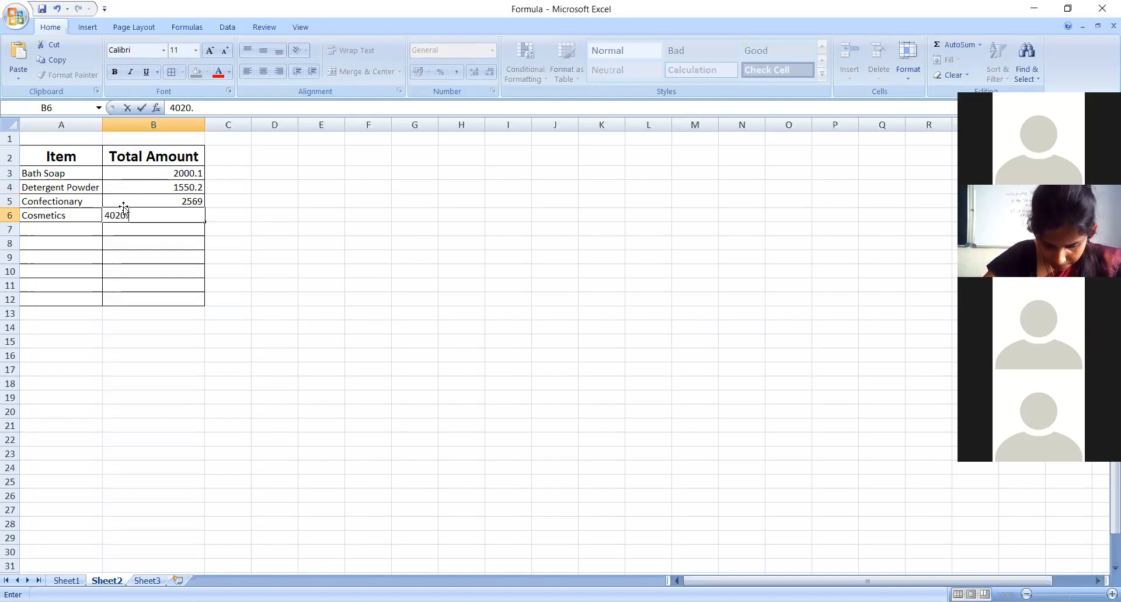
{"action": "type", "text": "50"}
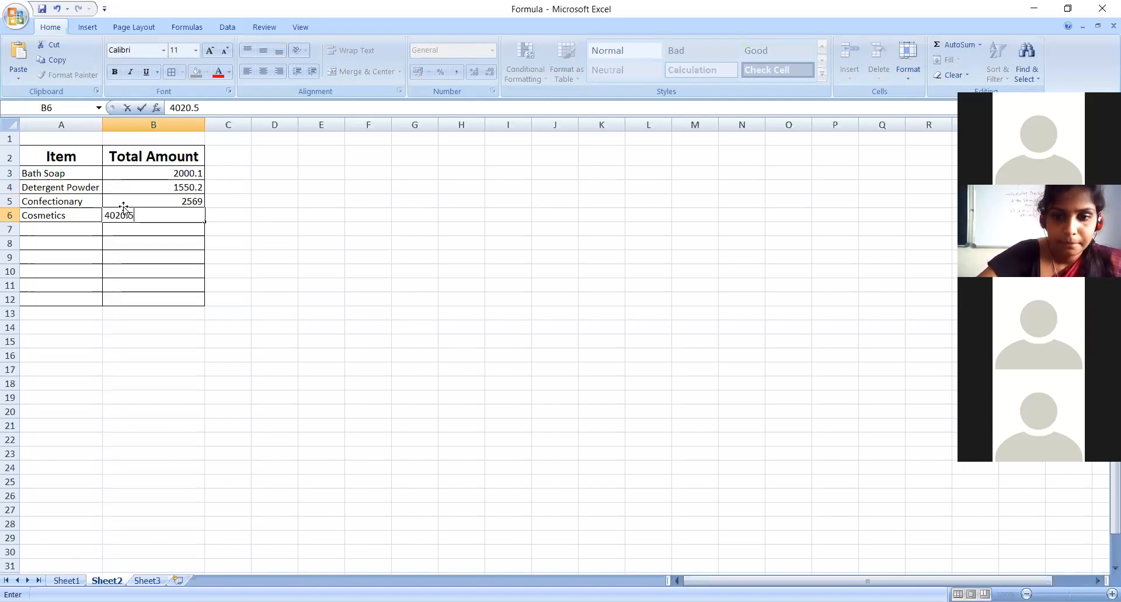
{"action": "left_click", "coordinate": [246, 214]}
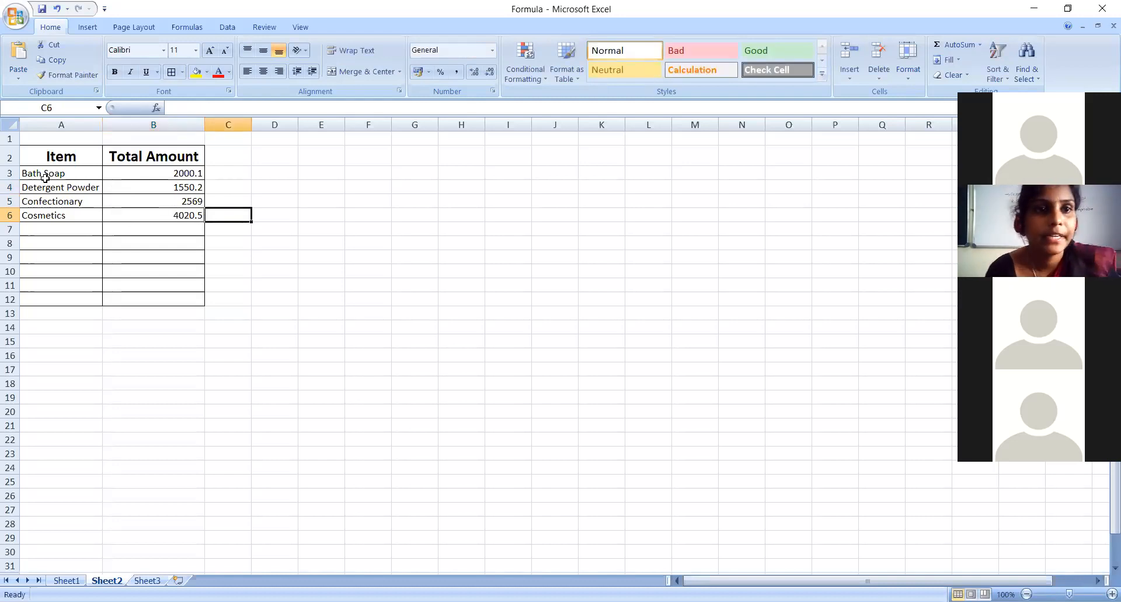
- Enter the label Grand Total in A8 and format it bold with font size 14
{"action": "left_click", "coordinate": [50, 247]}
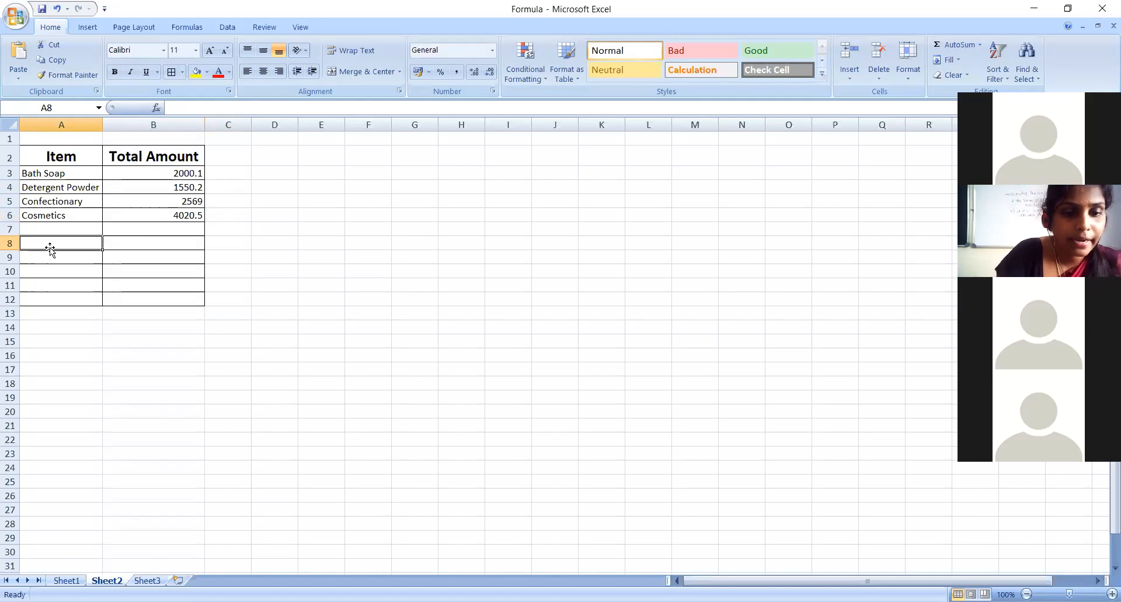
{"action": "type", "text": "Grand Total"}
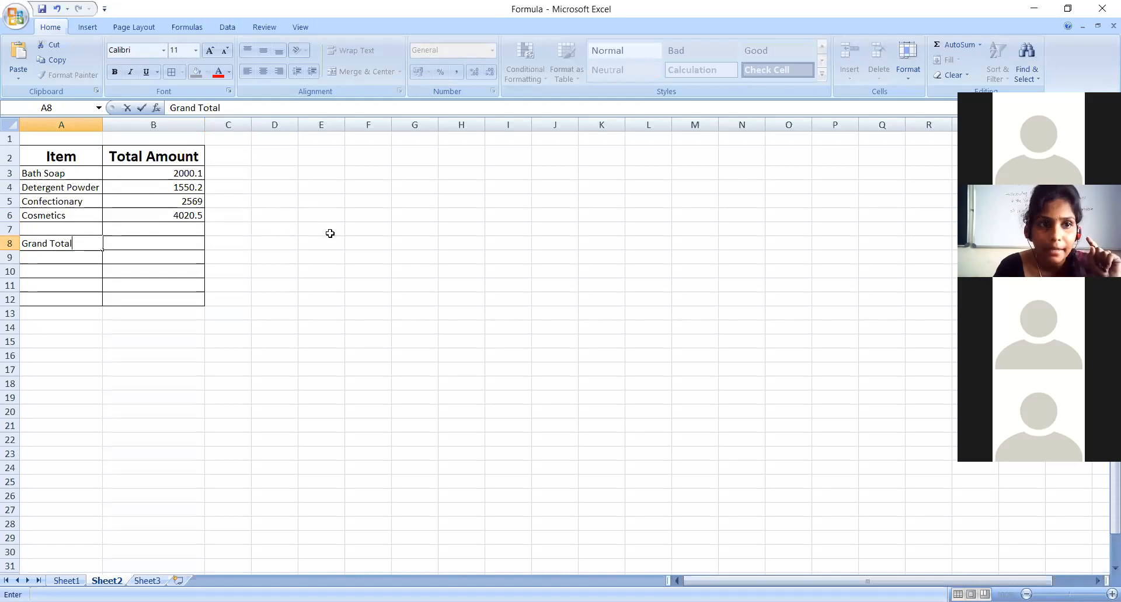
{"action": "left_click_drag", "start_coordinate": [71, 243], "coordinate": [20, 244]}
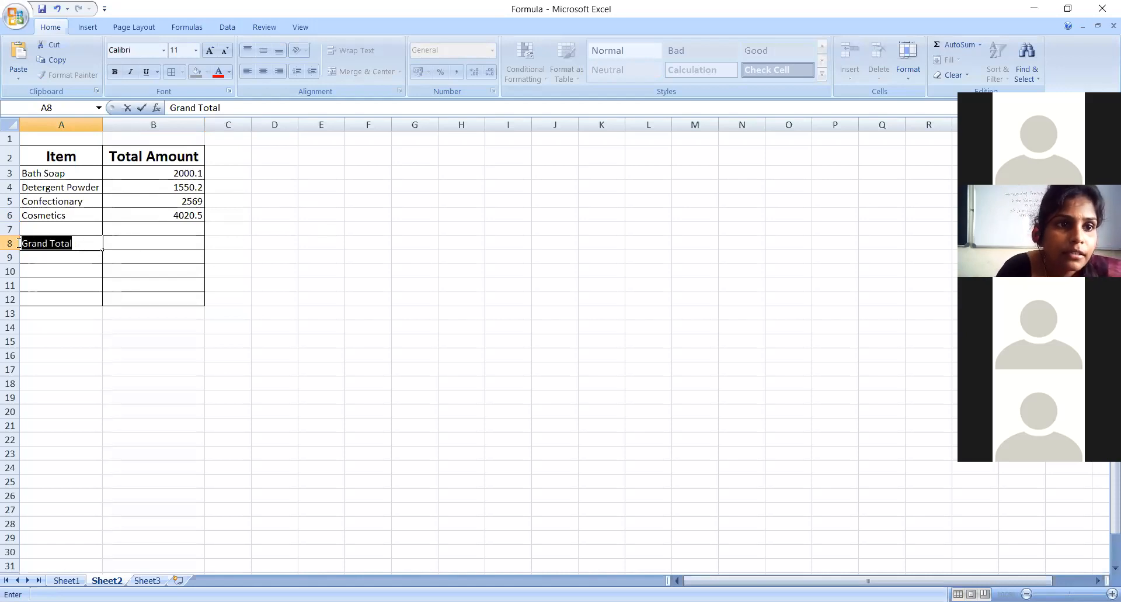
{"action": "left_click", "coordinate": [116, 77]}
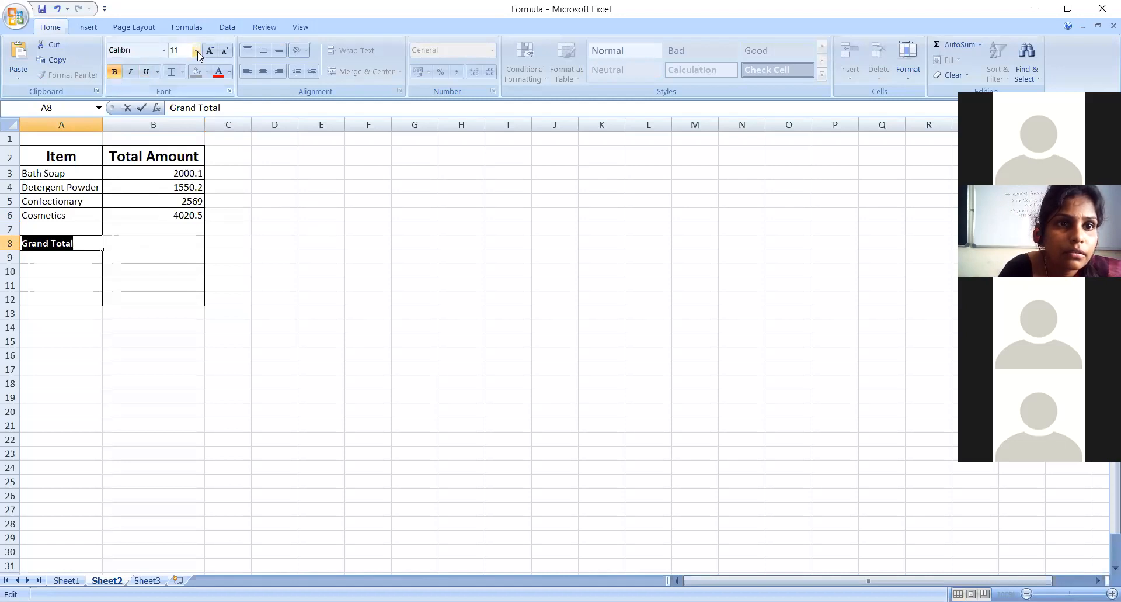
{"action": "left_click", "coordinate": [196, 51]}
{"action": "left_click", "coordinate": [175, 127]}
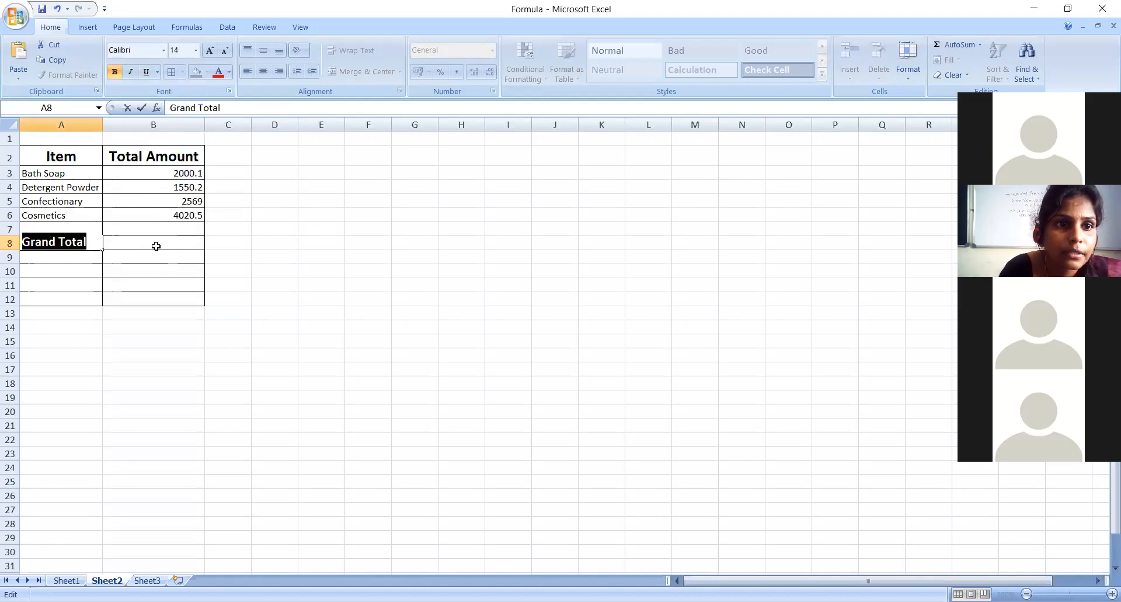
{"action": "left_click", "coordinate": [156, 243]}
{"action": "left_click", "coordinate": [257, 244]}
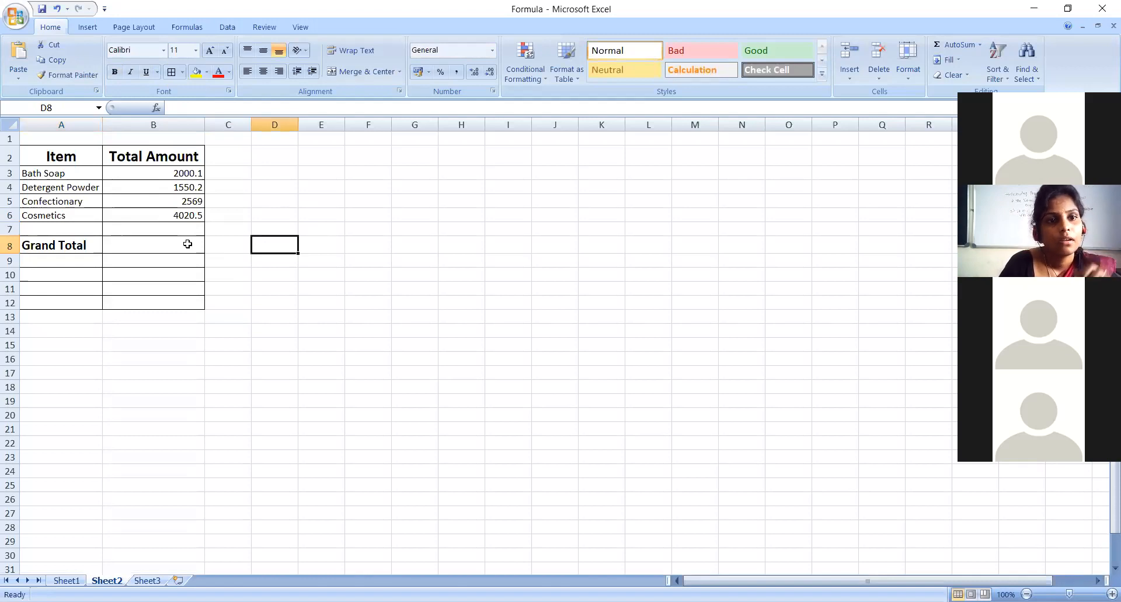
{"action": "left_click", "coordinate": [187, 244]}
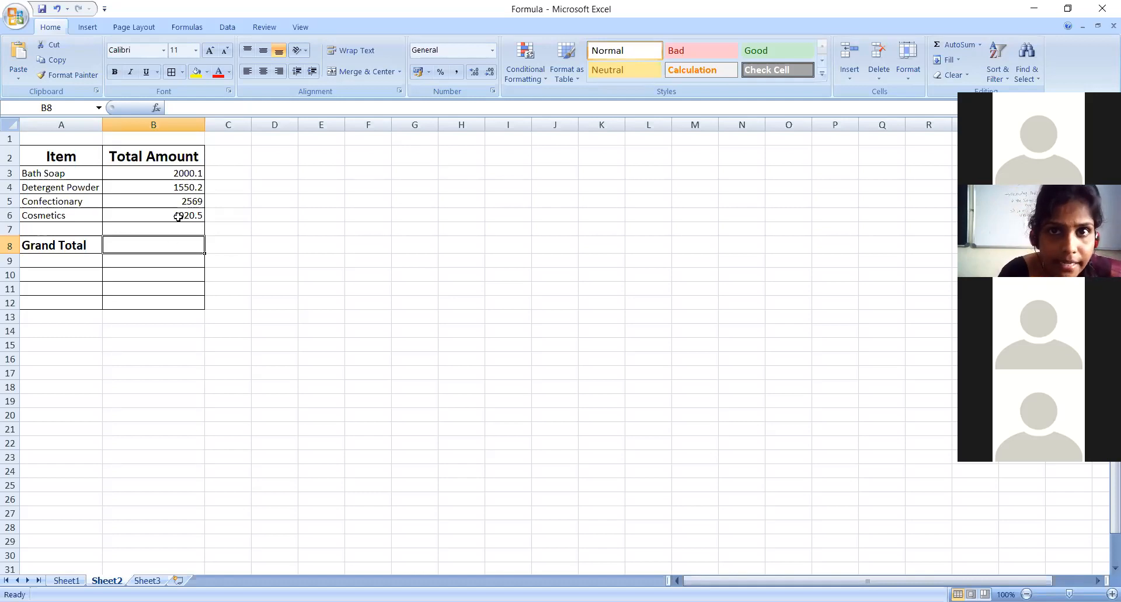
{"action": "left_click", "coordinate": [191, 112]}
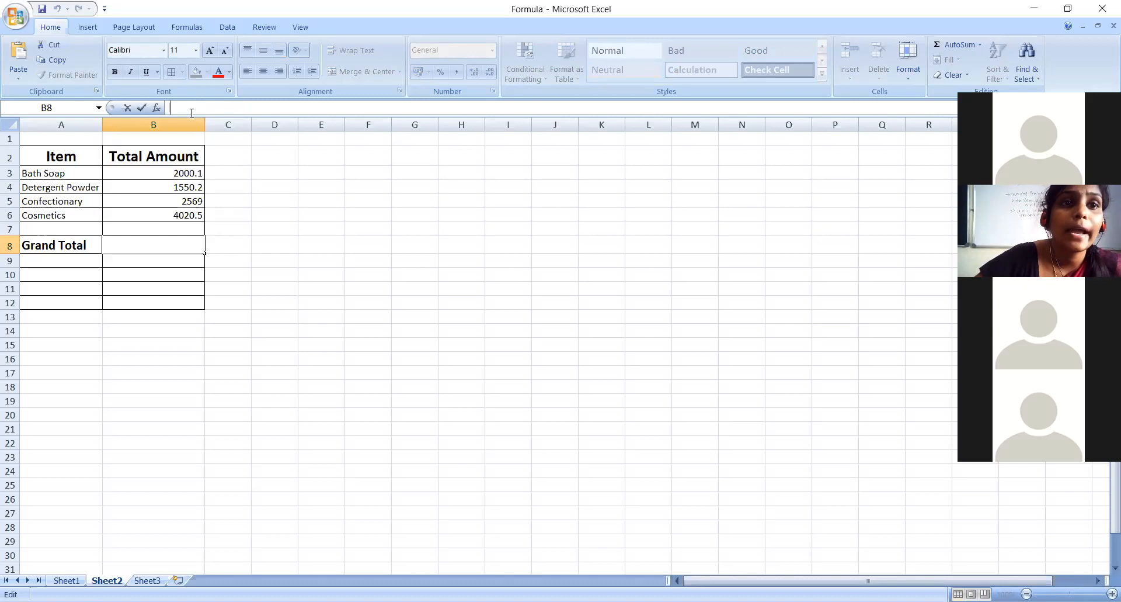
{"action": "type", "text": "="}
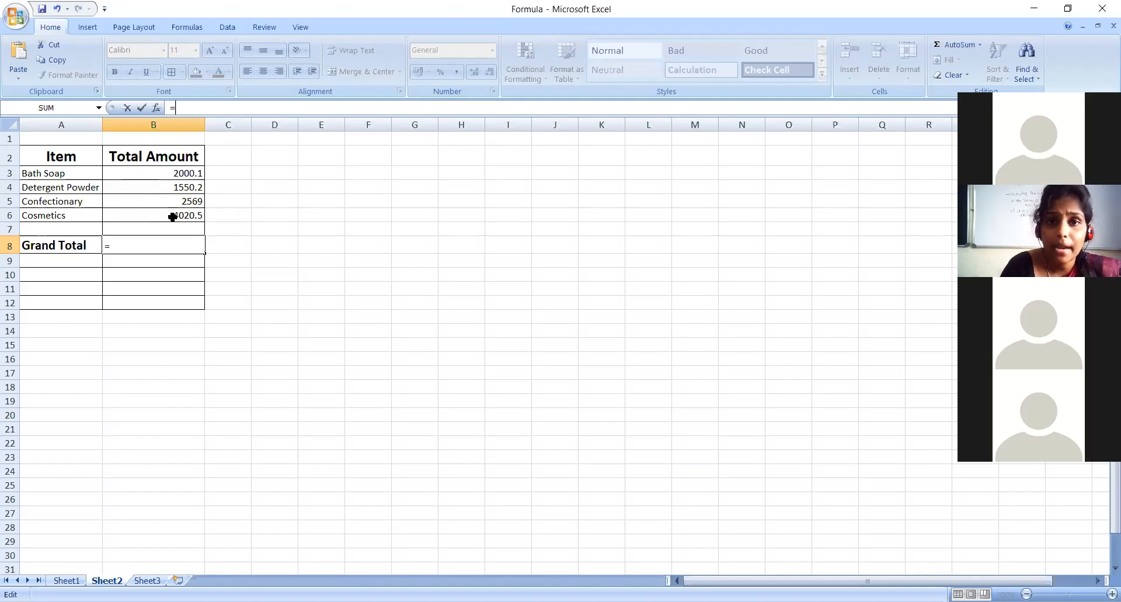
{"action": "mouse_move", "coordinate": [175, 186]}
{"action": "left_mouse_down"}
{"action": "mouse_move", "coordinate": [184, 175]}
{"action": "mouse_move", "coordinate": [186, 190]}
{"action": "left_mouse_up"}
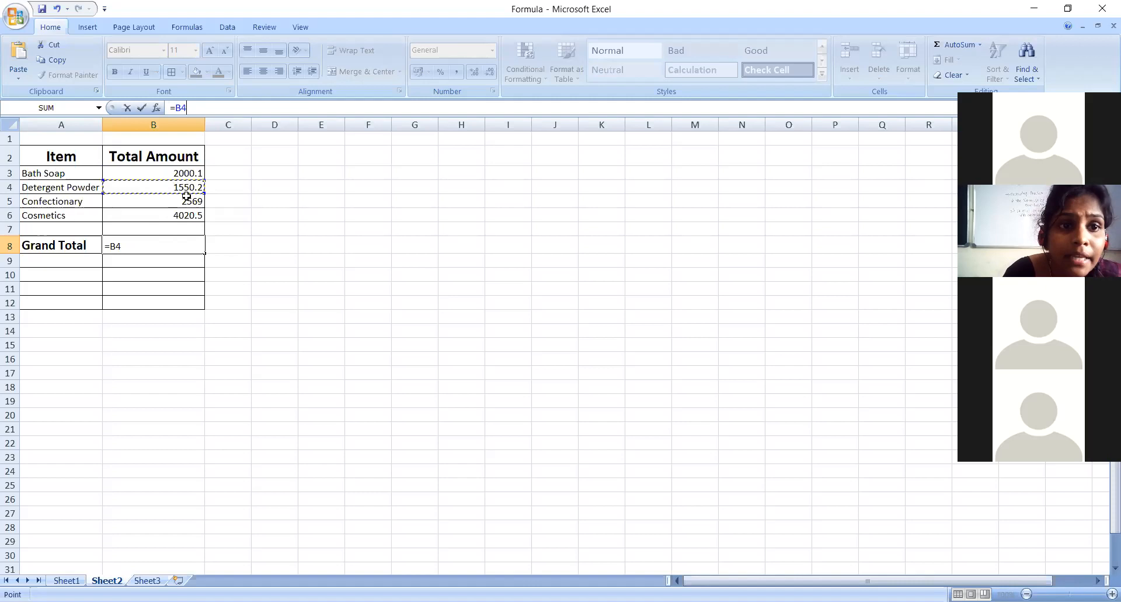
{"action": "left_click", "coordinate": [294, 228]}
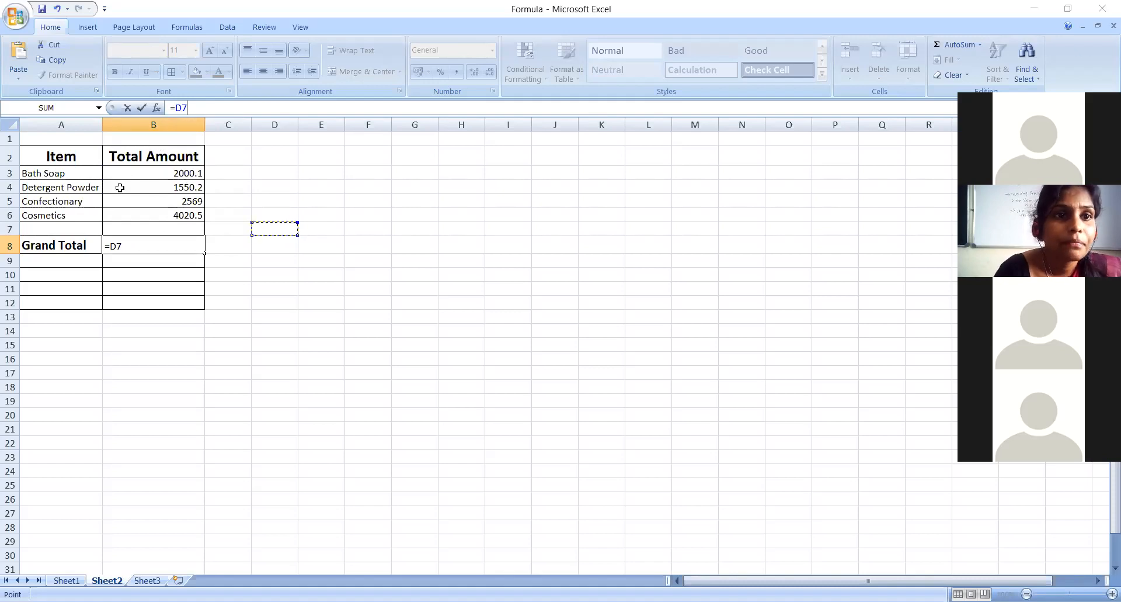
{"action": "left_click", "coordinate": [199, 108]}
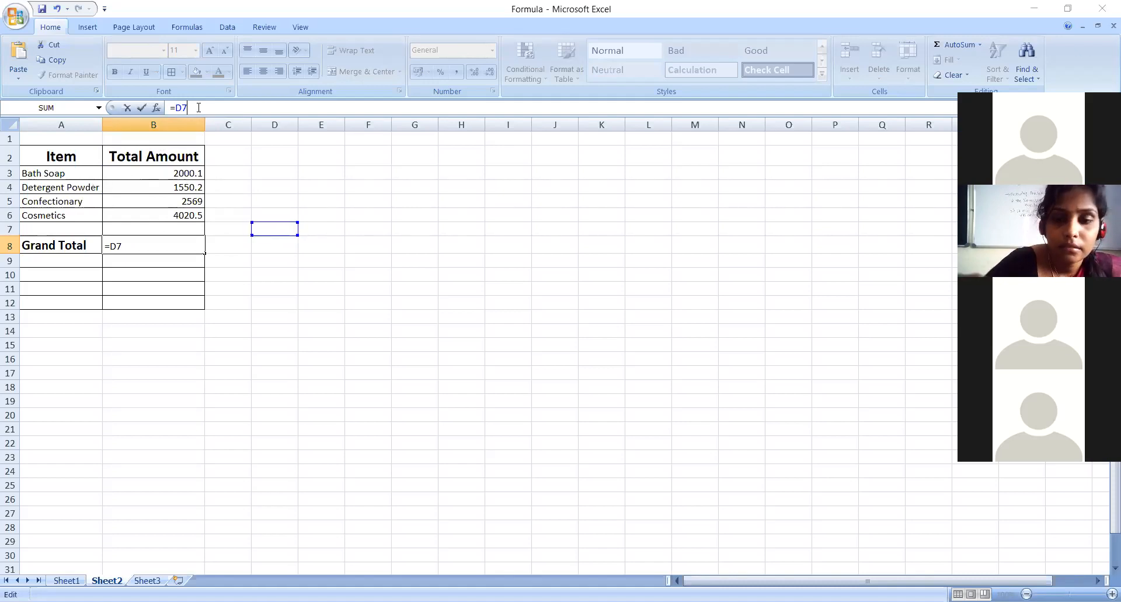
{"action": "key", "text": "BackSpace"}
{"action": "key", "text": "BackSpace"}
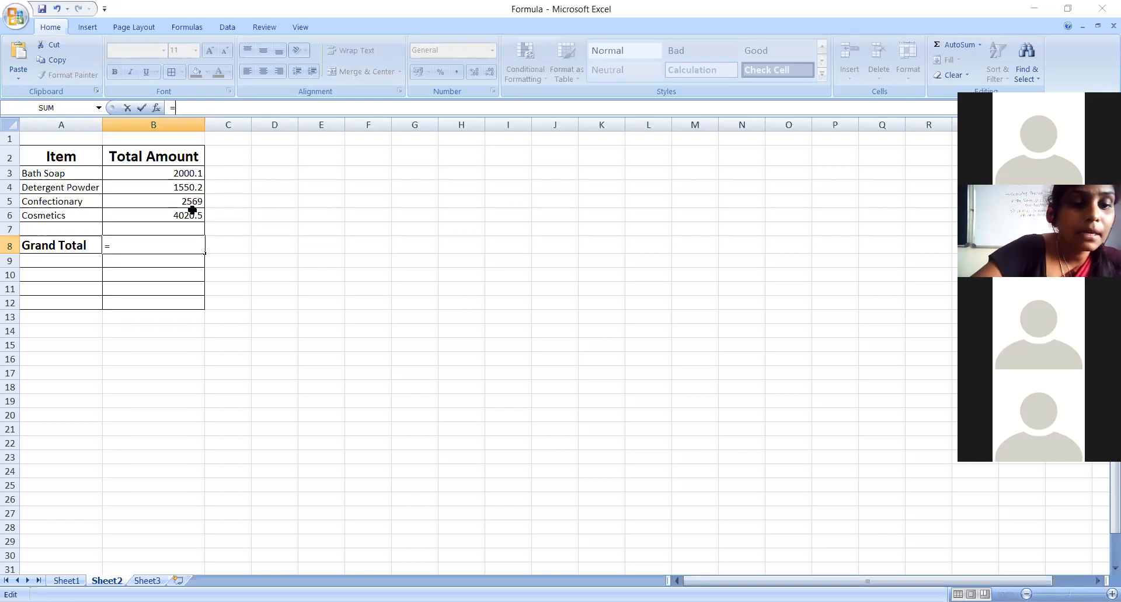
- Try to total the item amounts in B8 with the SUM function
{"action": "type", "text": "S"}
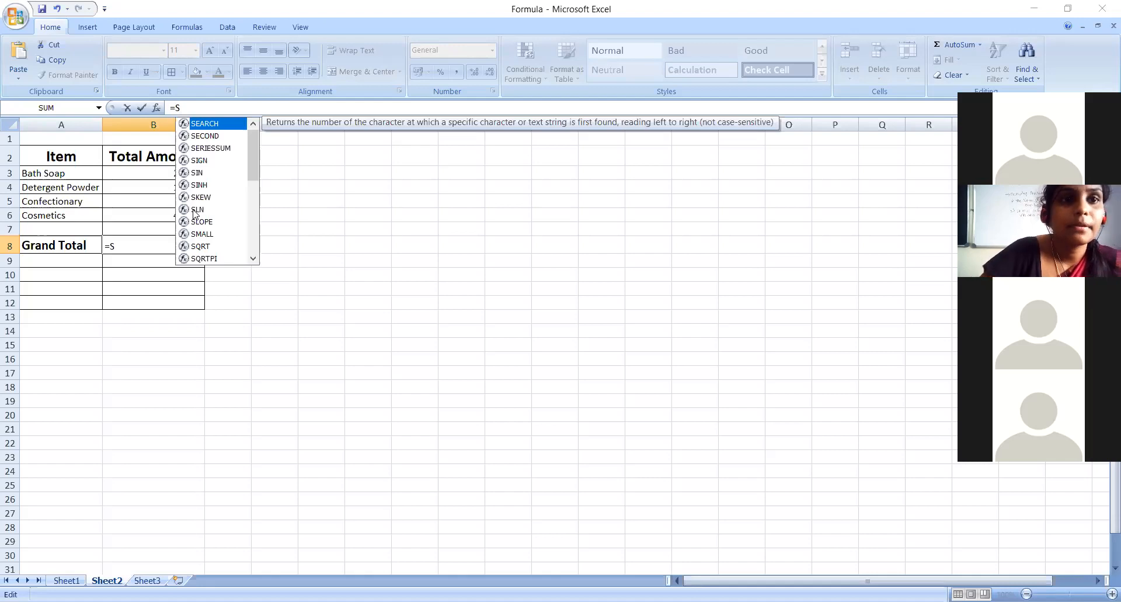
{"action": "type", "text": "UM"}
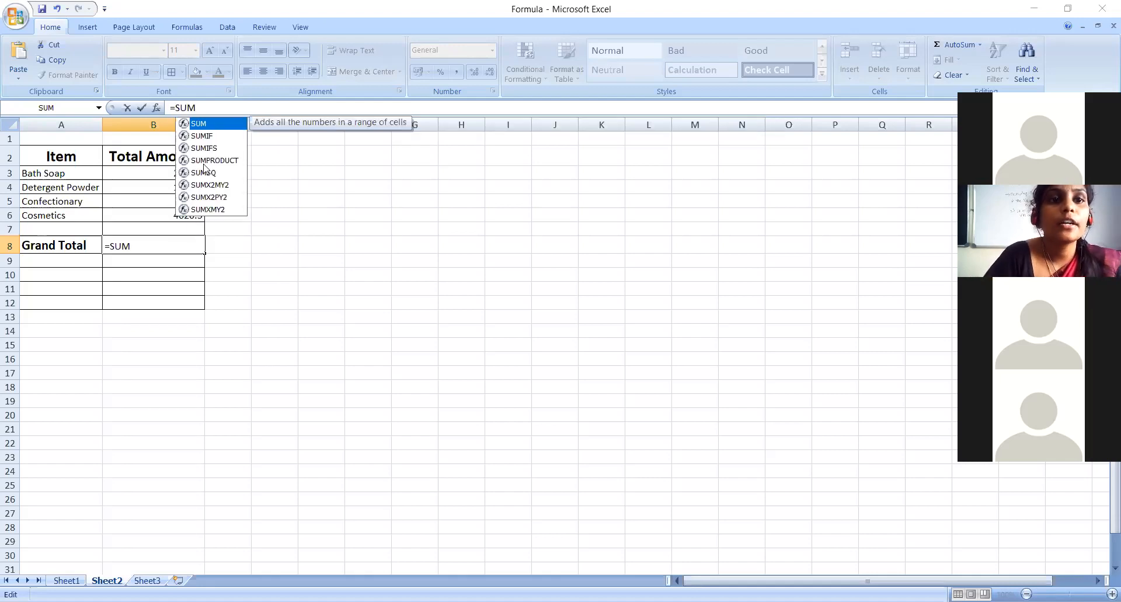
{"action": "left_click", "coordinate": [211, 105]}
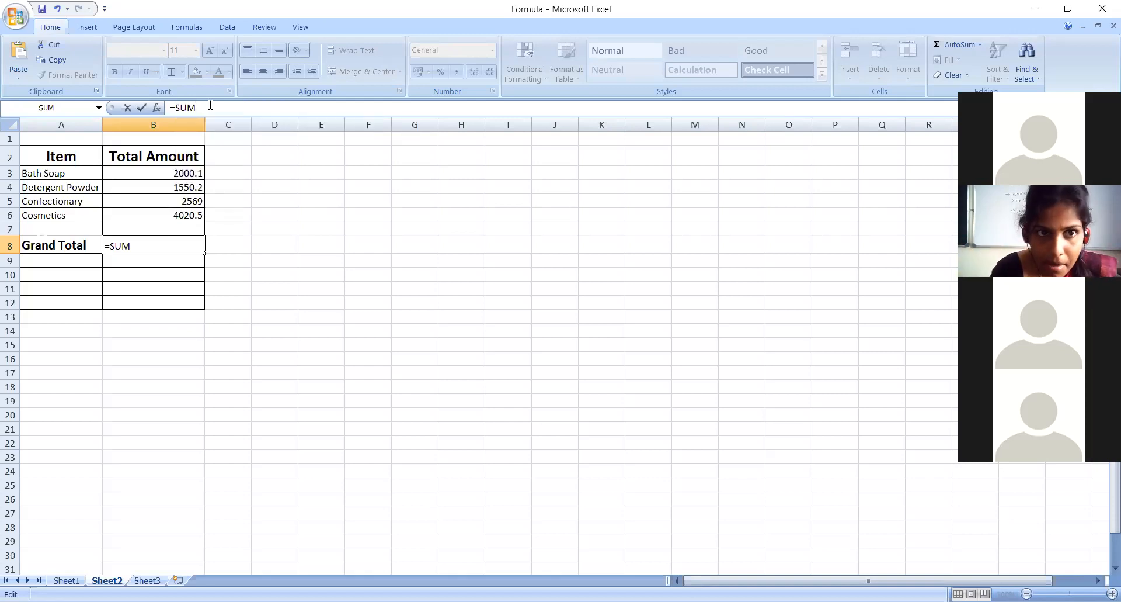
{"action": "left_click", "coordinate": [187, 173]}
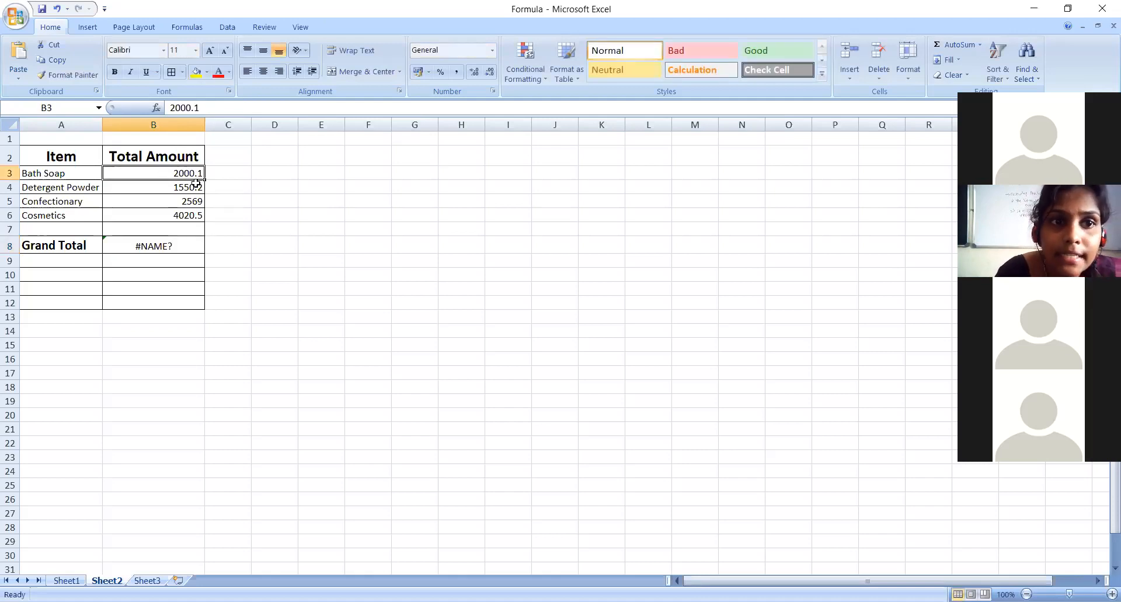
{"action": "left_click", "coordinate": [195, 217]}
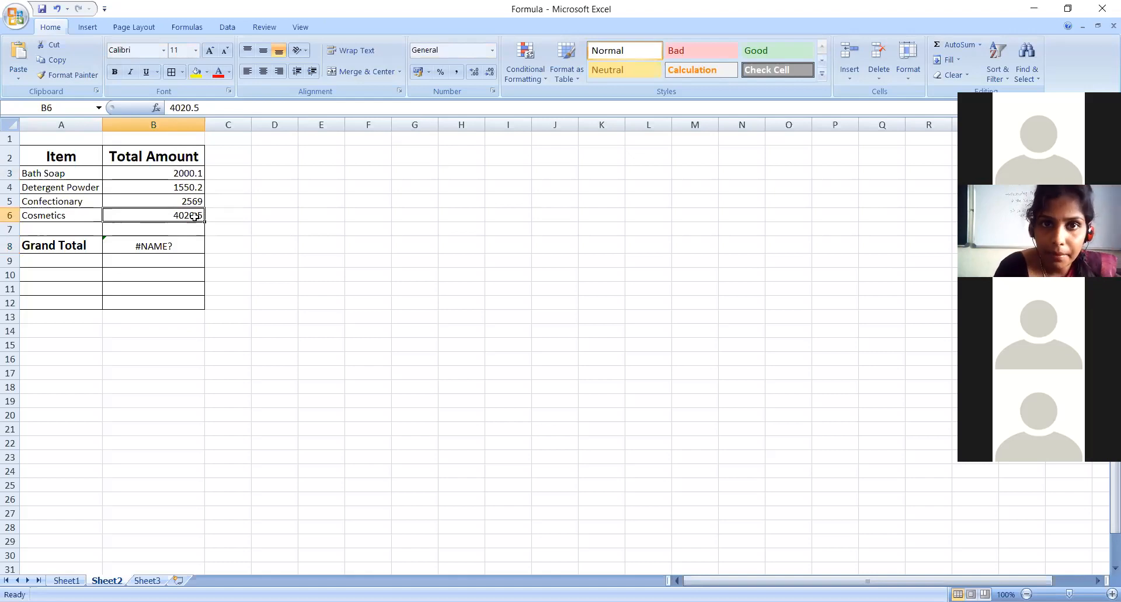
{"action": "left_click", "coordinate": [182, 173]}
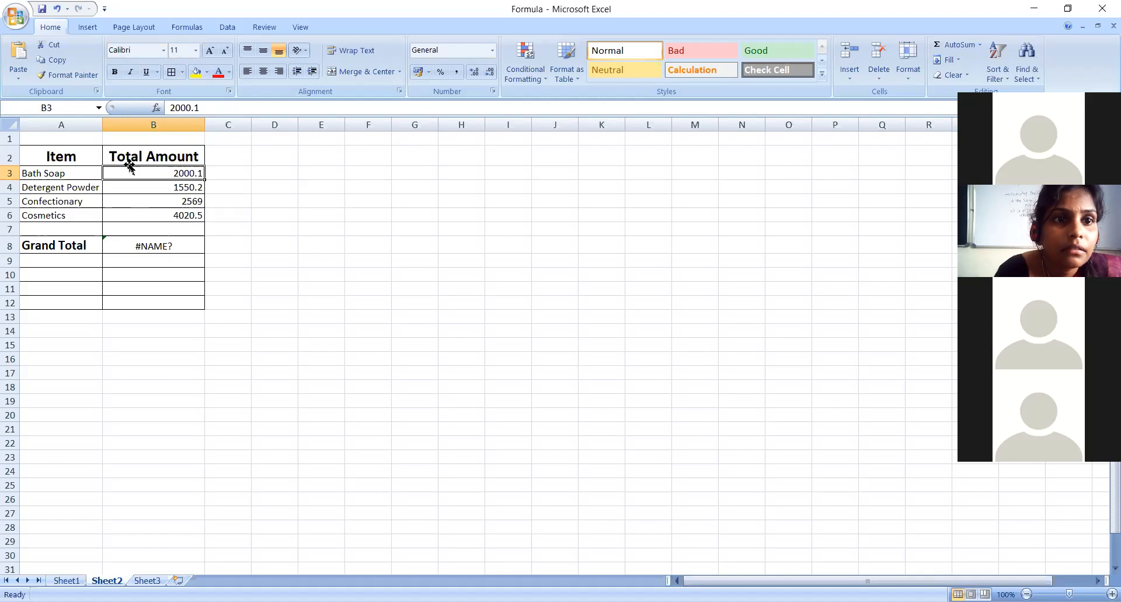
- Delete the Bath Soap amount from B3
{"action": "left_click", "coordinate": [202, 108]}
{"action": "key", "text": "BackSpace"}
{"action": "key", "text": "BackSpace"}
{"action": "key", "text": "BackSpace"}
{"action": "key", "text": "BackSpace"}
{"action": "key", "text": "BackSpace"}
{"action": "key", "text": "BackSpace"}
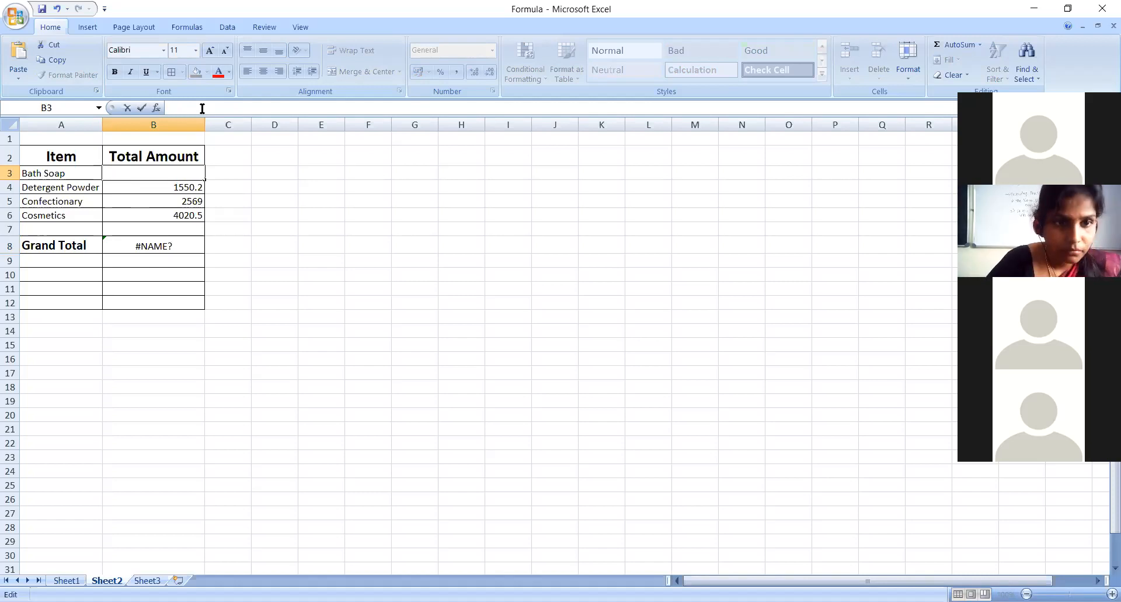
- Replace the incomplete Grand Total formula in B8 with =SUM(B3:B6)
{"action": "left_click", "coordinate": [178, 246]}
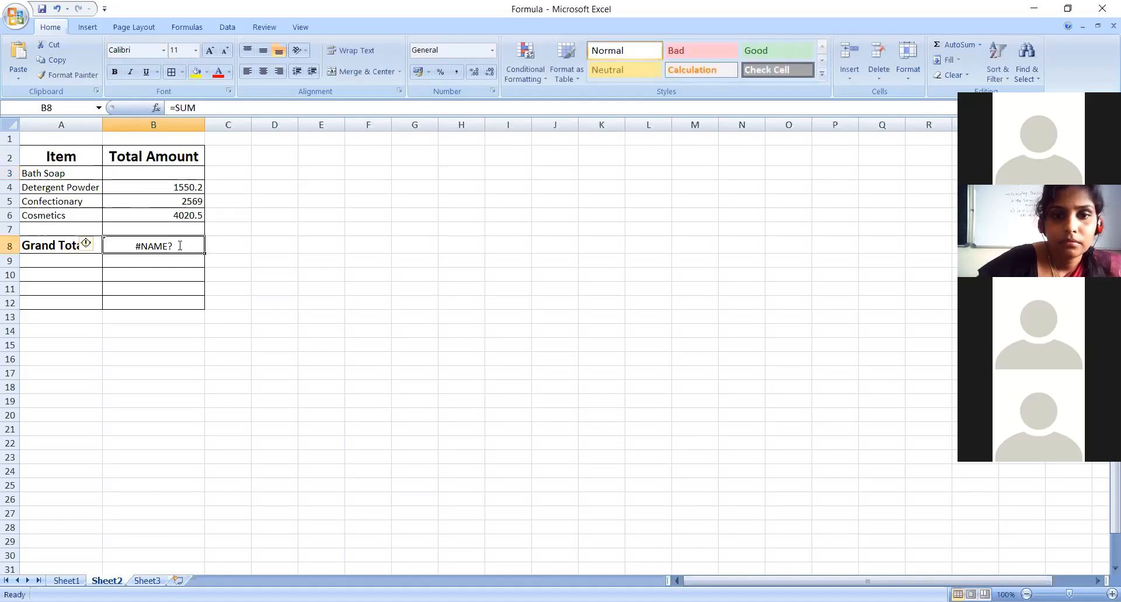
{"action": "key", "text": "BackSpace"}
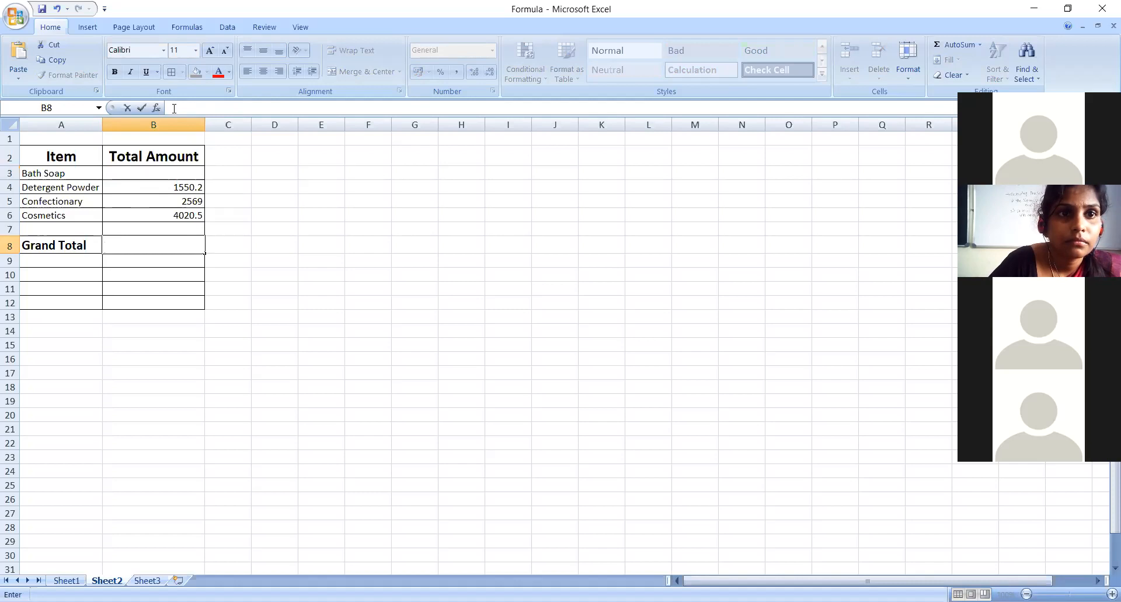
{"action": "left_click", "coordinate": [174, 109]}
{"action": "type", "text": "="}
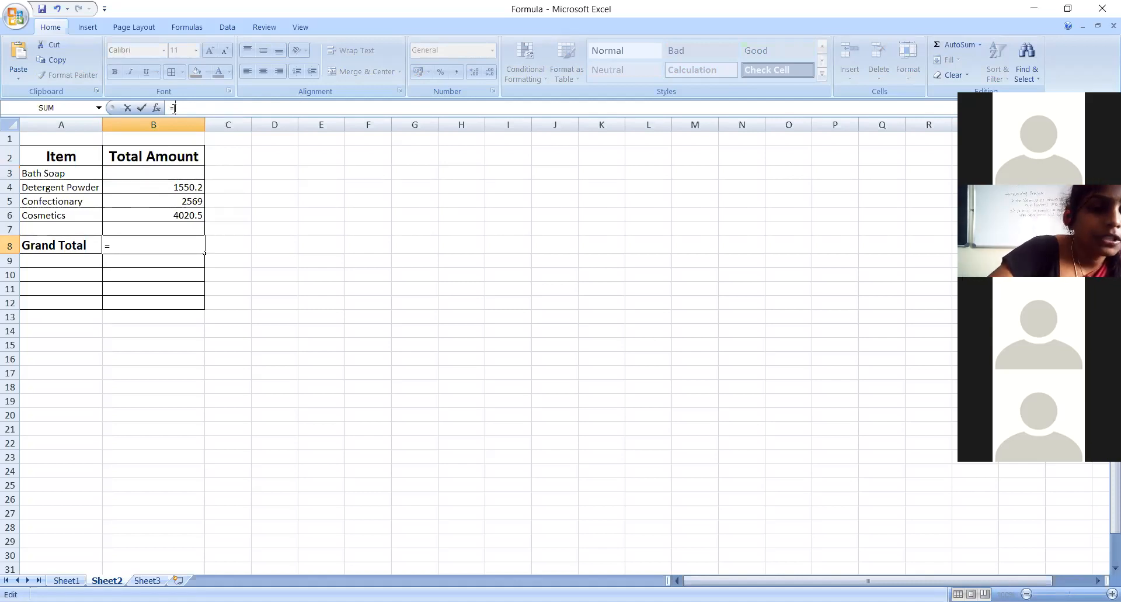
{"action": "type", "text": "S"}
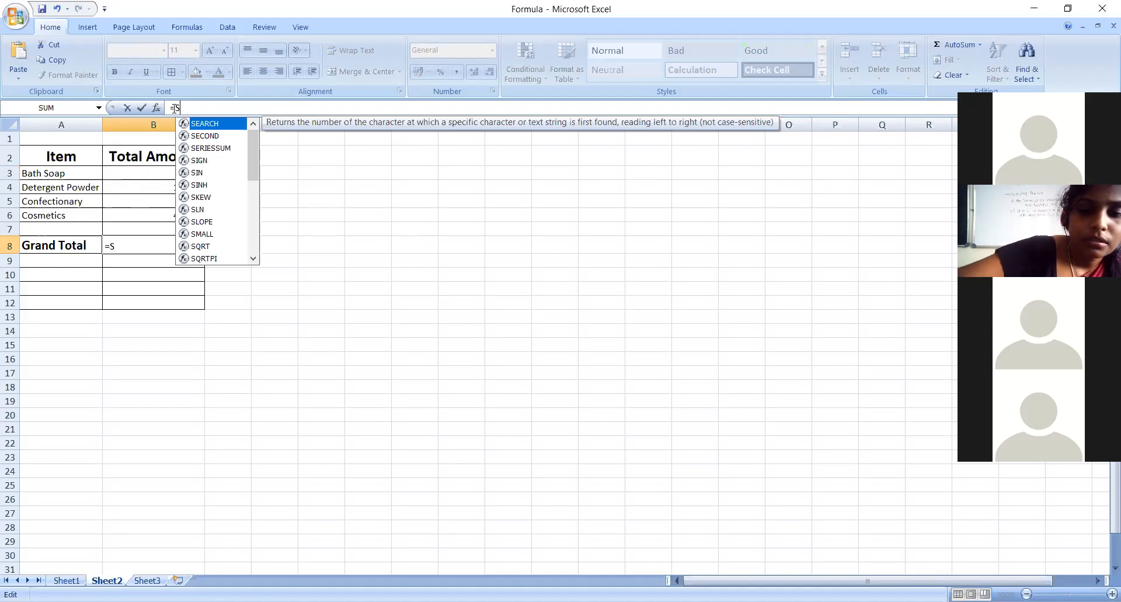
{"action": "type", "text": "UM"}
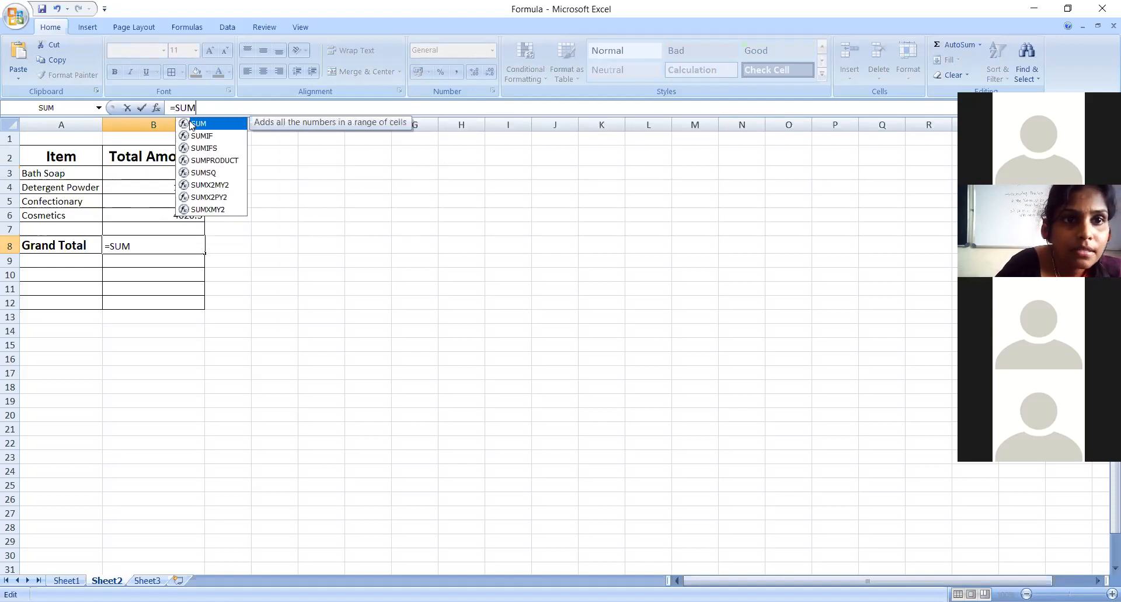
{"action": "left_click", "coordinate": [199, 108]}
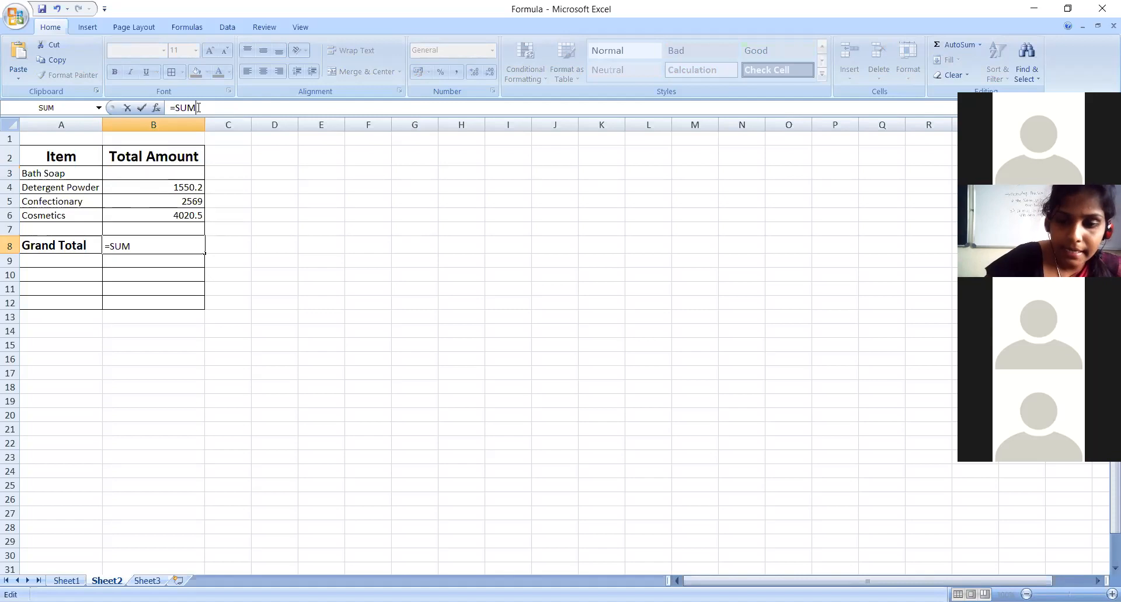
{"action": "type", "text": "("}
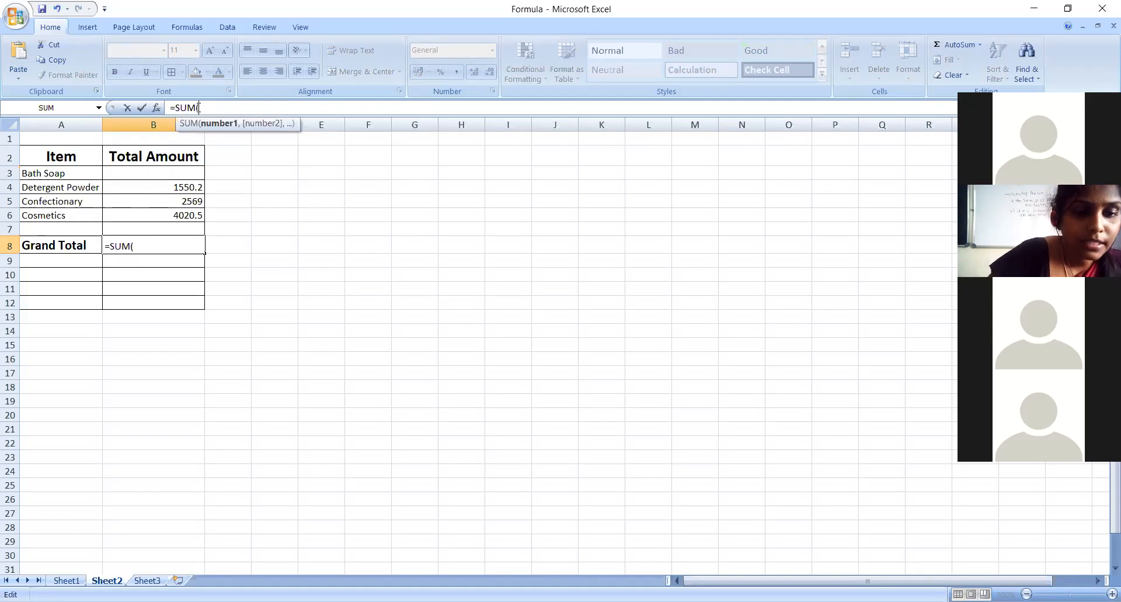
{"action": "type", "text": "B3"}
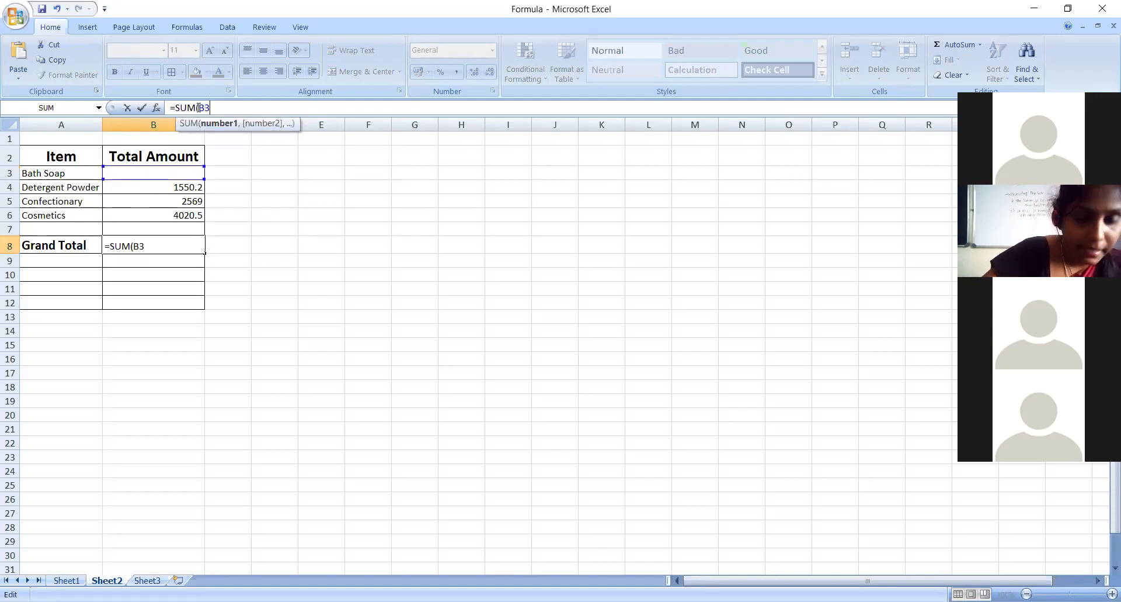
{"action": "type", "text": ":B6"}
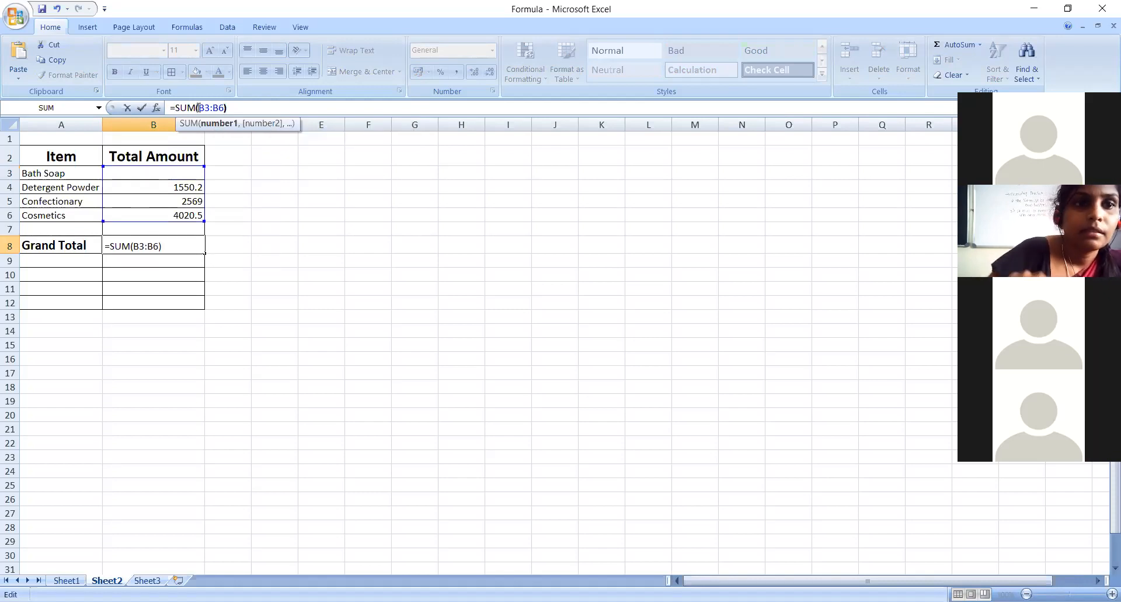
{"action": "type", "text": ")"}
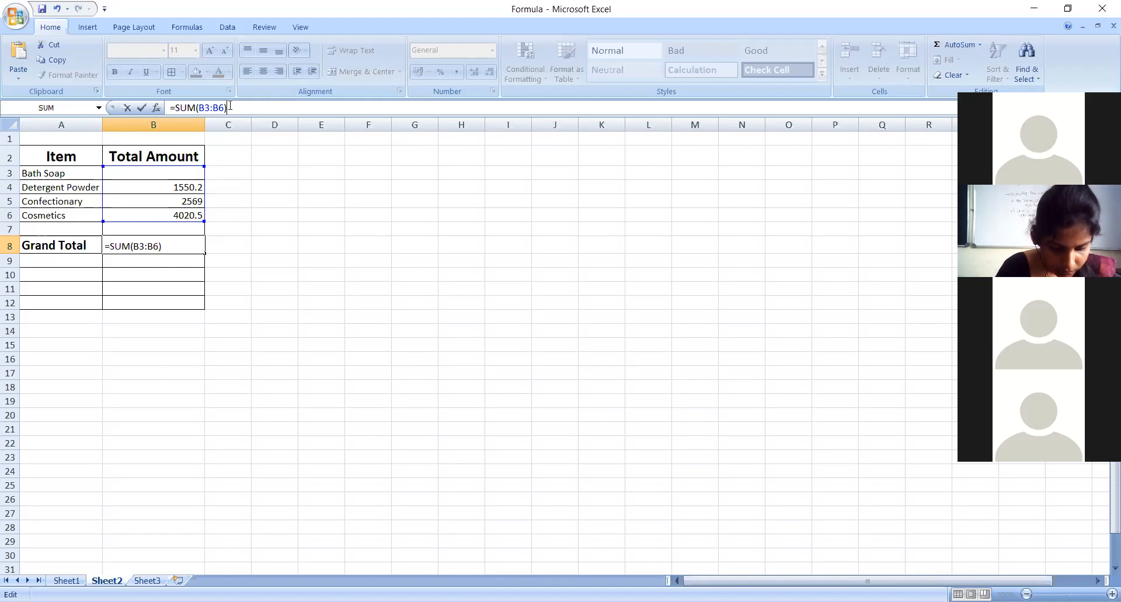
{"action": "left_click", "coordinate": [139, 247]}
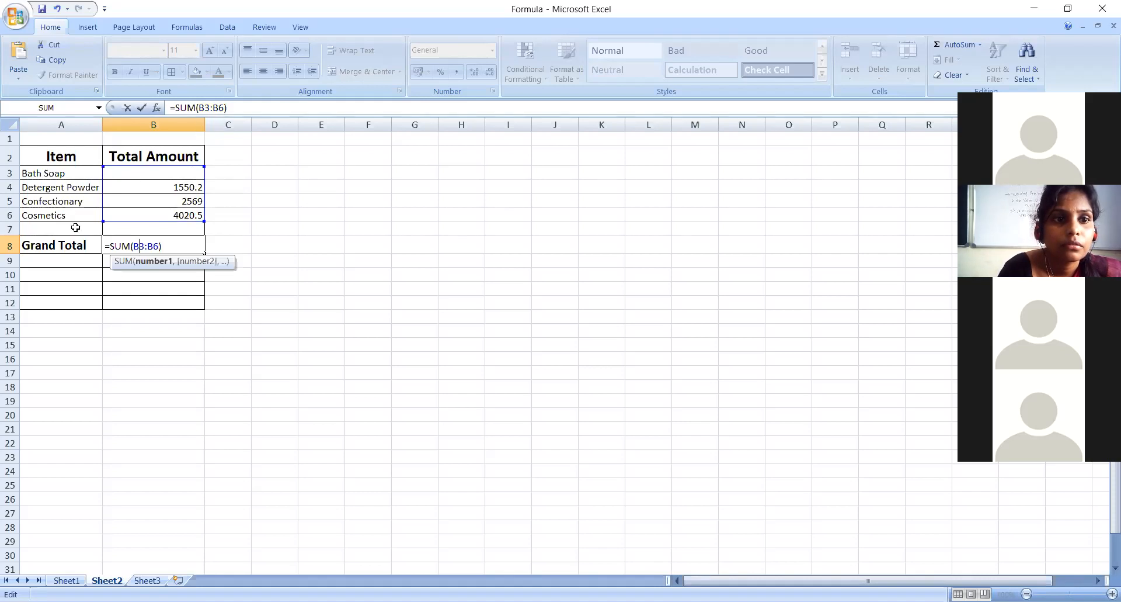
{"action": "left_click", "coordinate": [66, 243]}
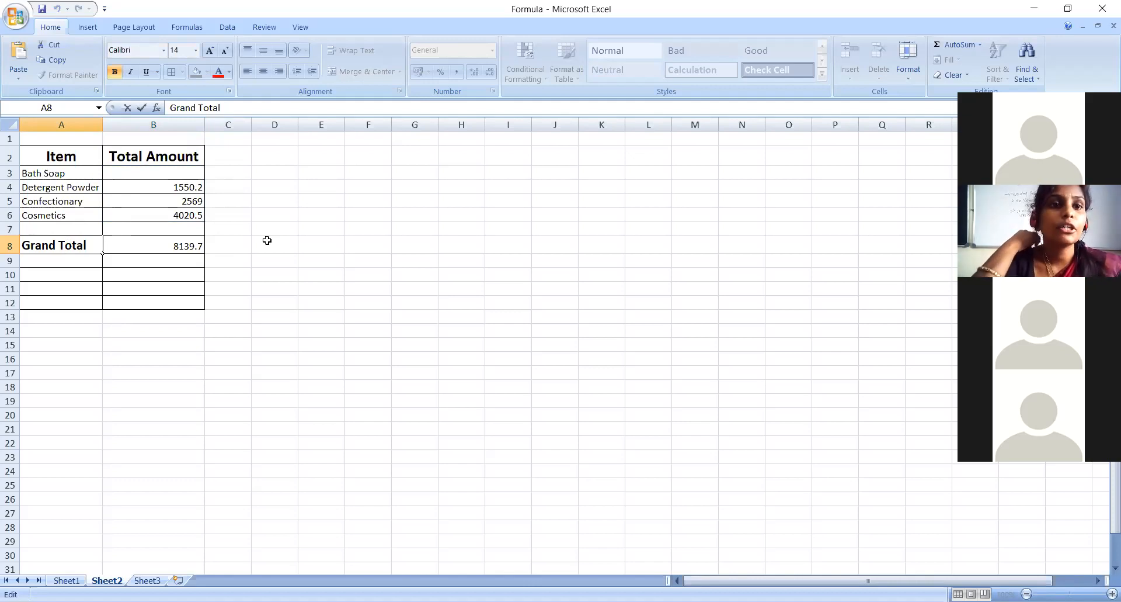
- Enter the Bath Soap total amount 2000.1 in B3
{"action": "left_click", "coordinate": [179, 169]}
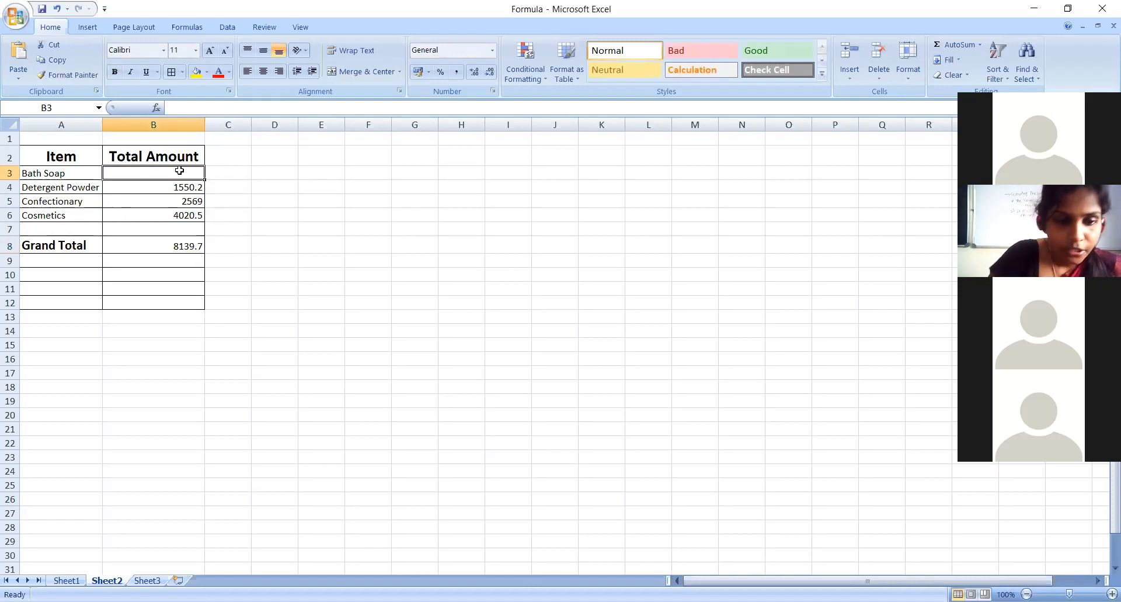
{"action": "type", "text": "2000"}
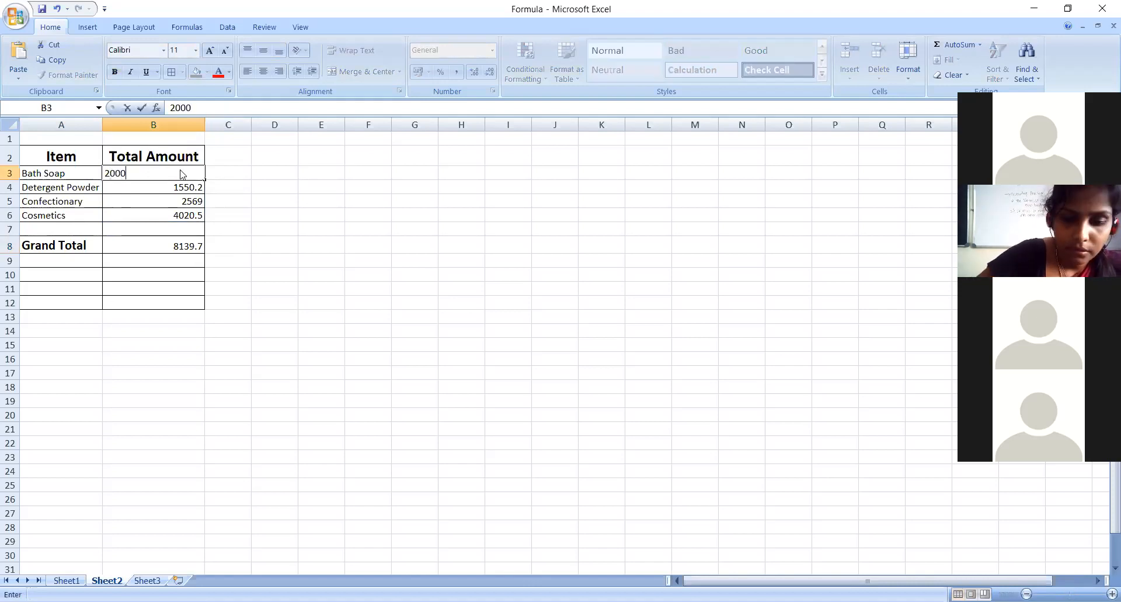
{"action": "type", "text": ".1"}
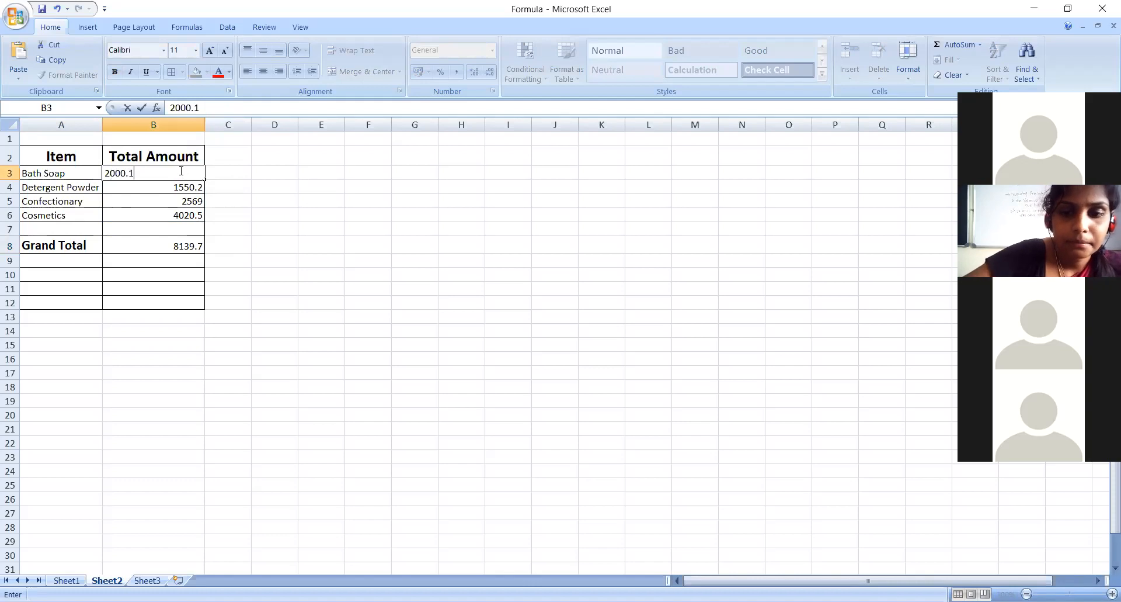
{"action": "left_click", "coordinate": [169, 247]}
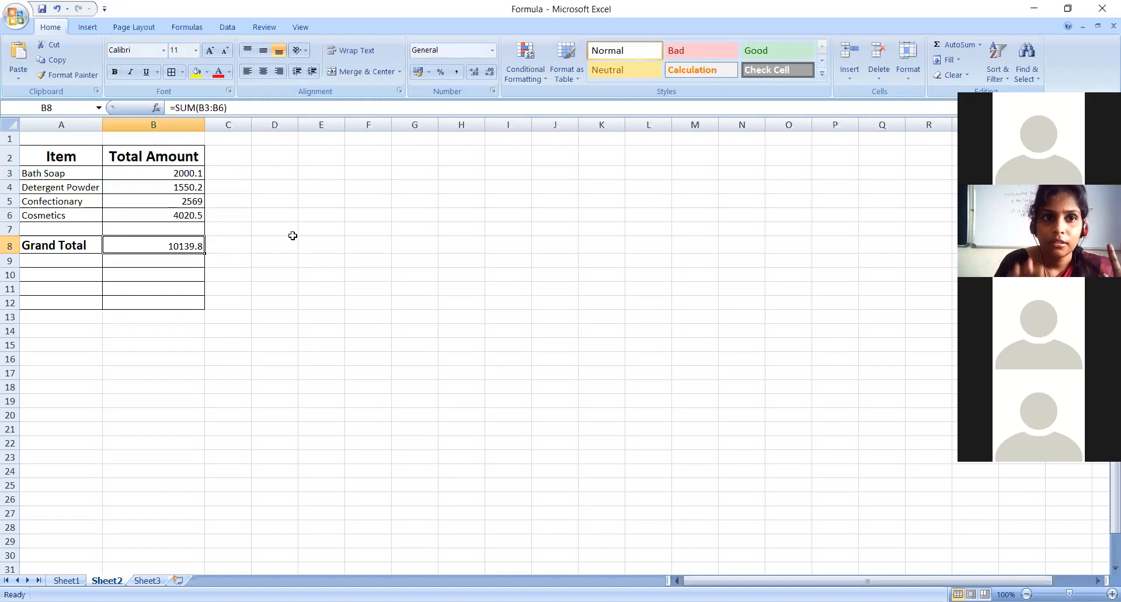
- Review the Grand Total label, the SUM formula in B8 and the item amounts it adds up
{"action": "left_click", "coordinate": [77, 246]}
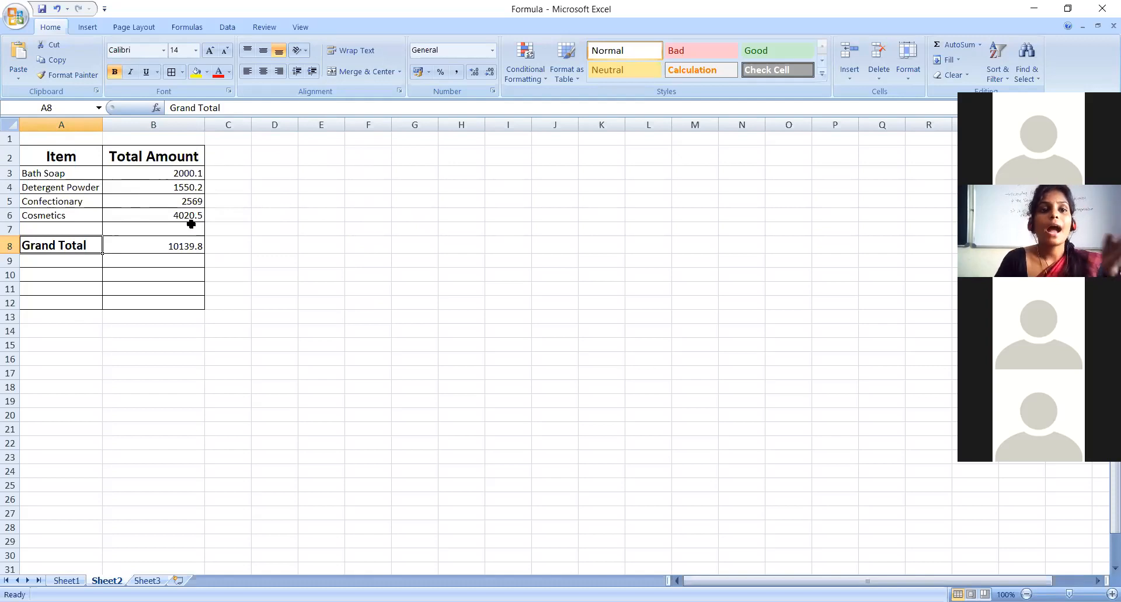
{"action": "left_click", "coordinate": [183, 171]}
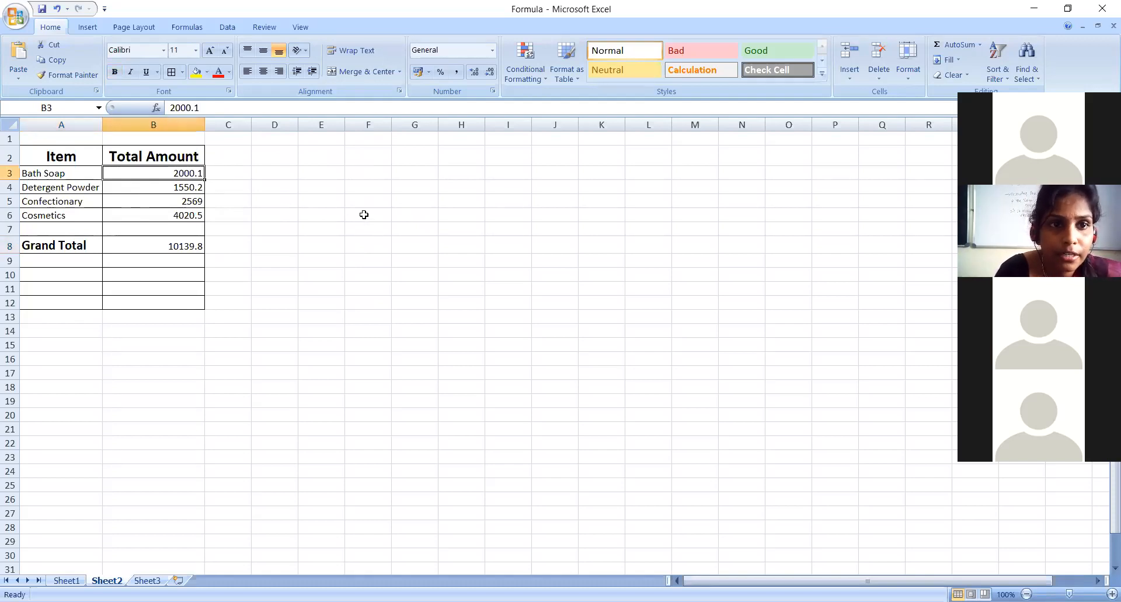
{"action": "left_click", "coordinate": [174, 243]}
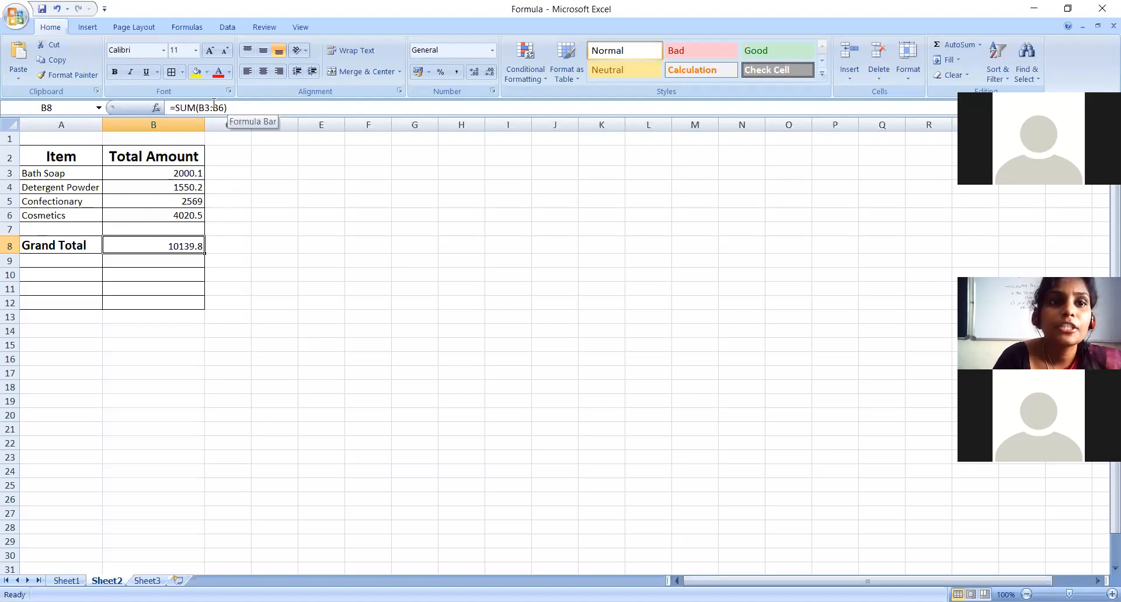
{"action": "left_click", "coordinate": [48, 244]}
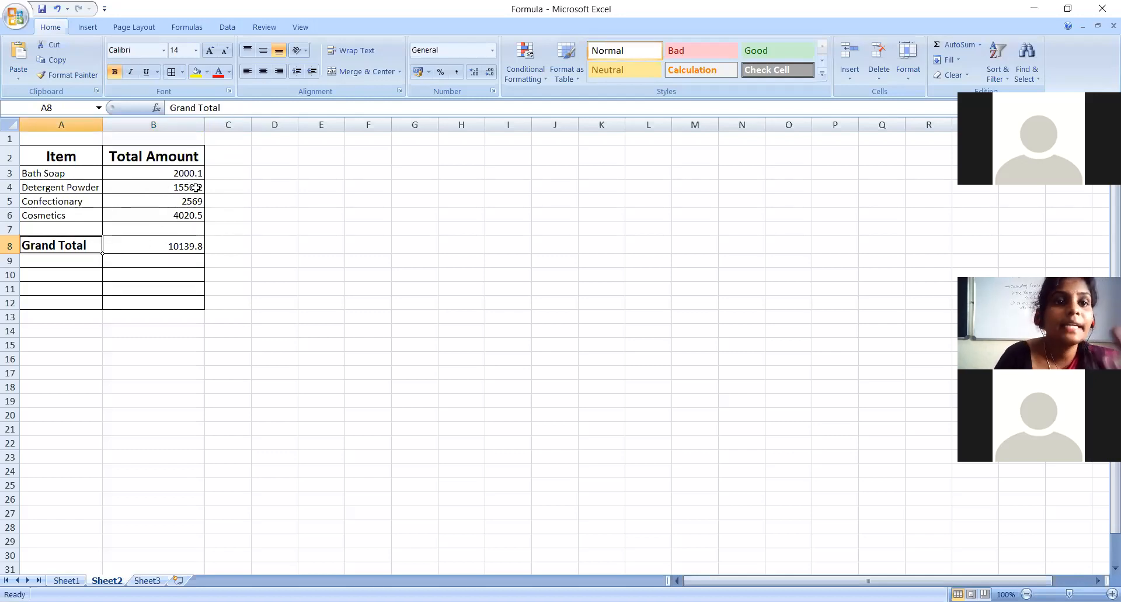
{"action": "left_click", "coordinate": [175, 245]}
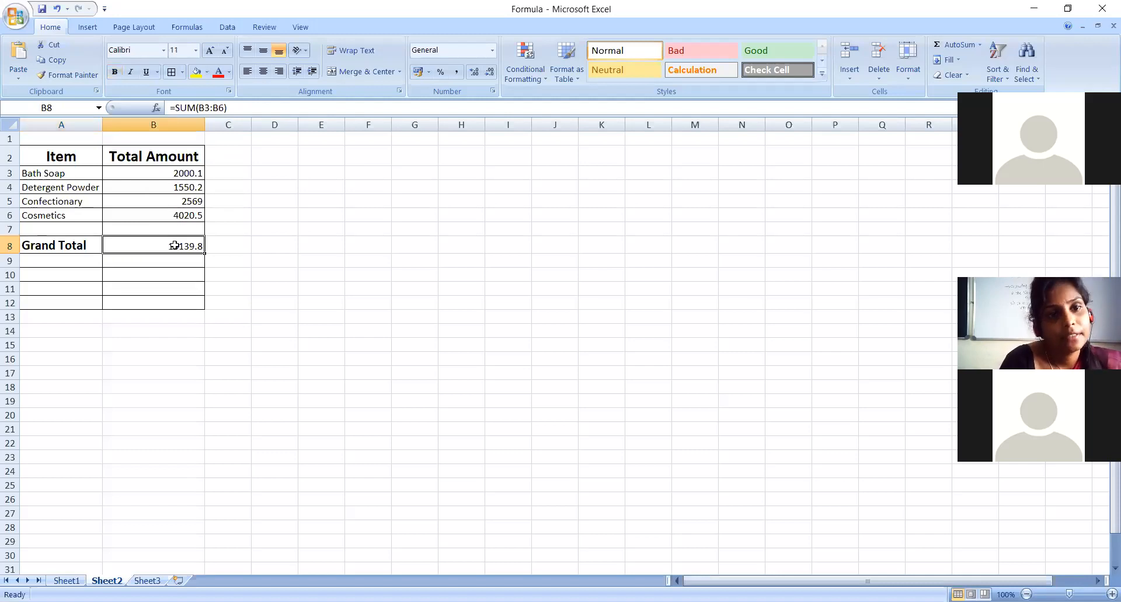
{"action": "left_click", "coordinate": [239, 252]}
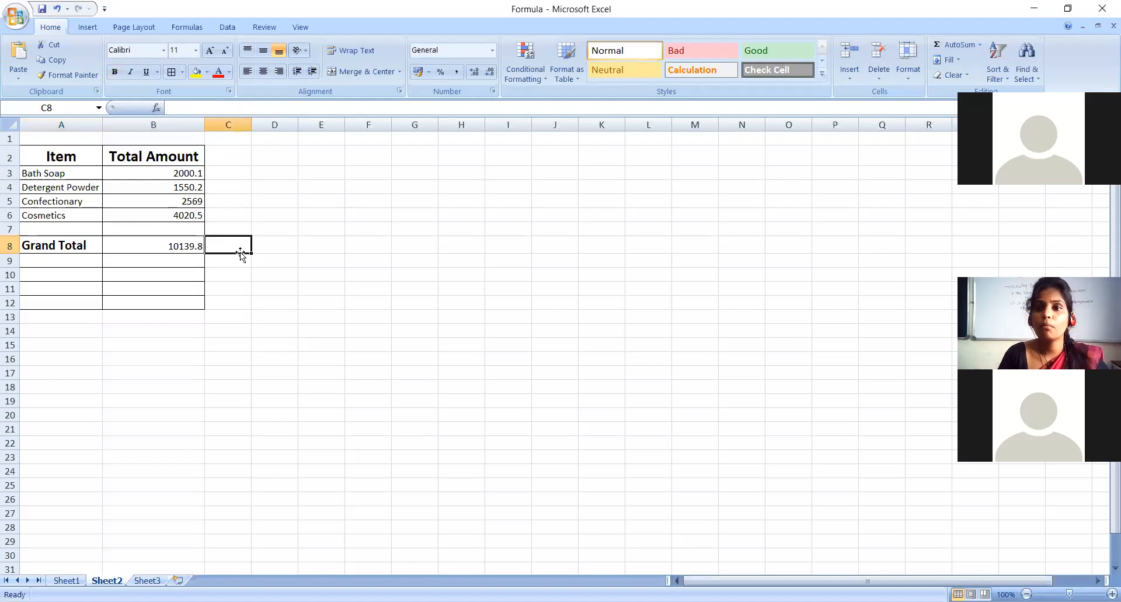
{"action": "left_click", "coordinate": [61, 243]}
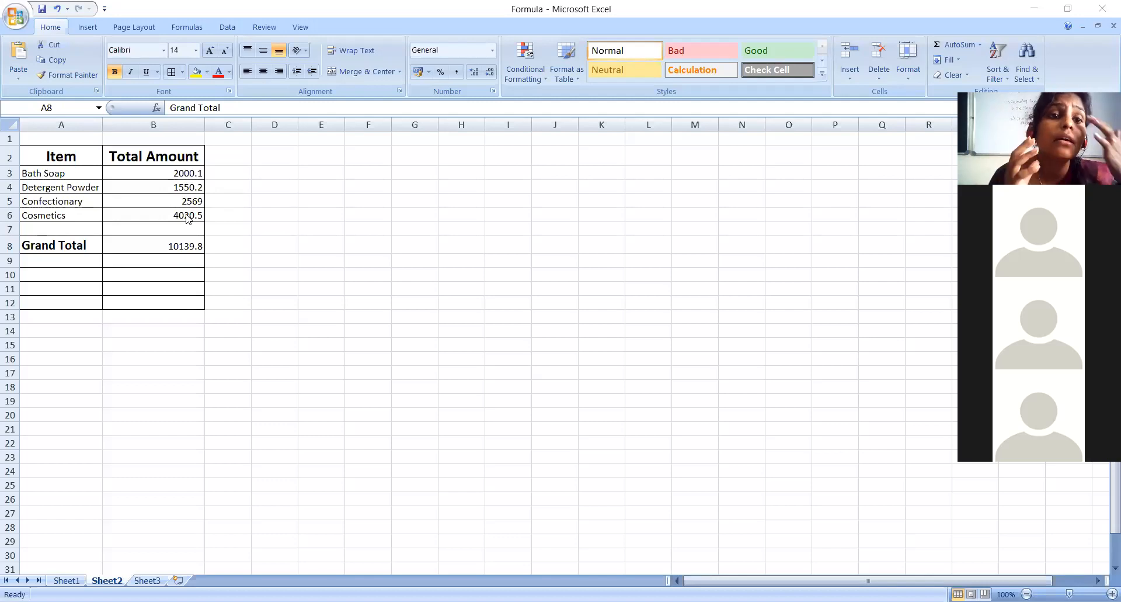
{"action": "left_click", "coordinate": [72, 249]}
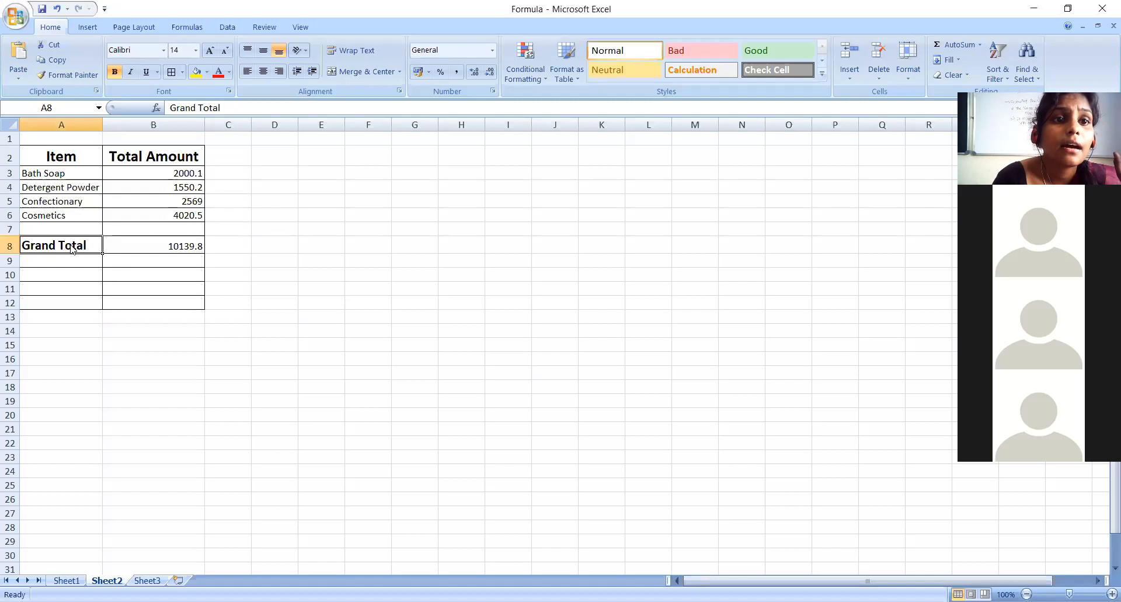
{"action": "left_click", "coordinate": [160, 246]}
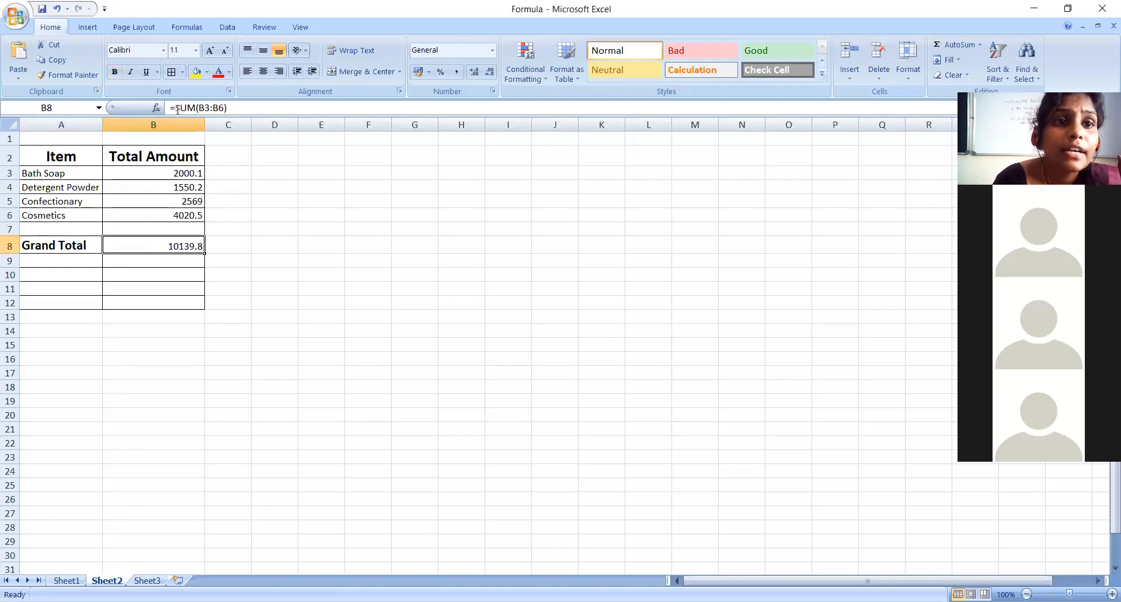